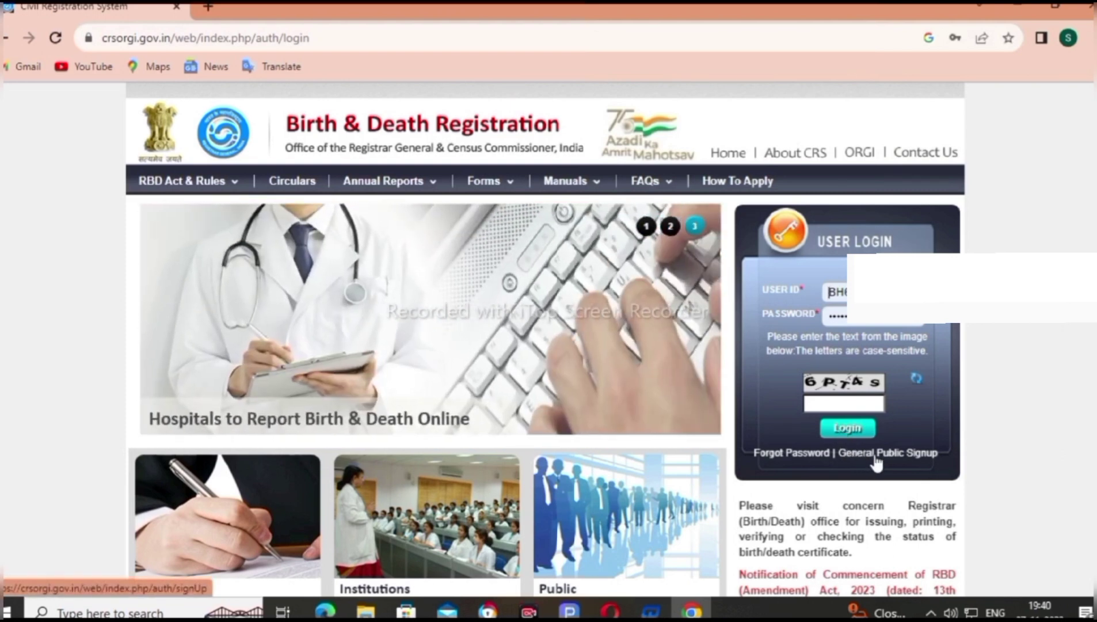
Fill in the General Public Sign Up form with a user name and register the new account
click(874, 454)
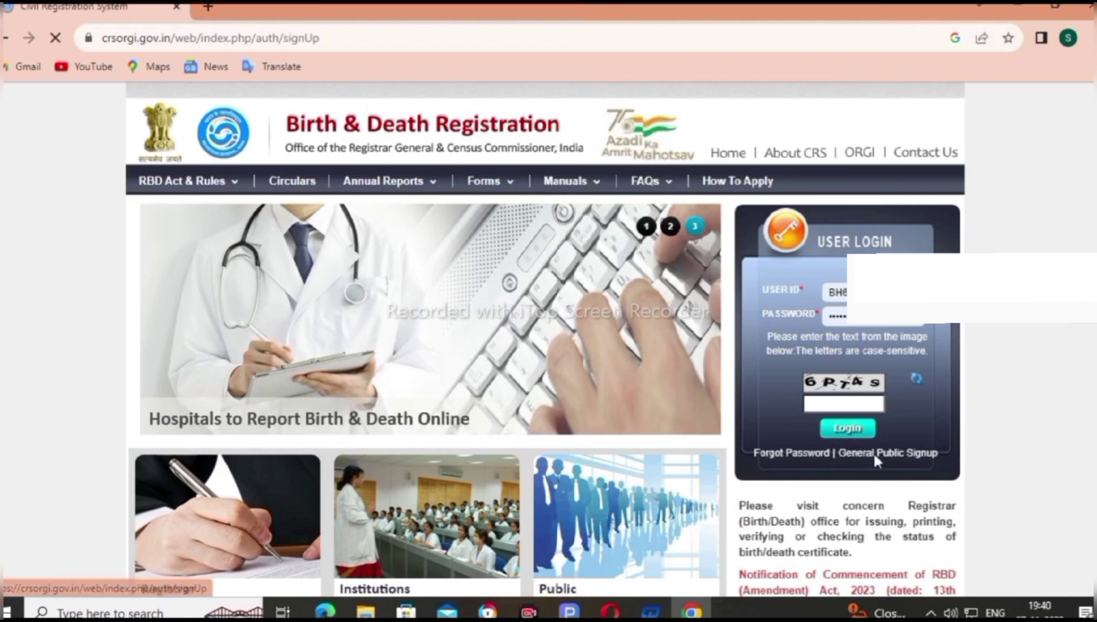
scroll(418, 321, down, 2)
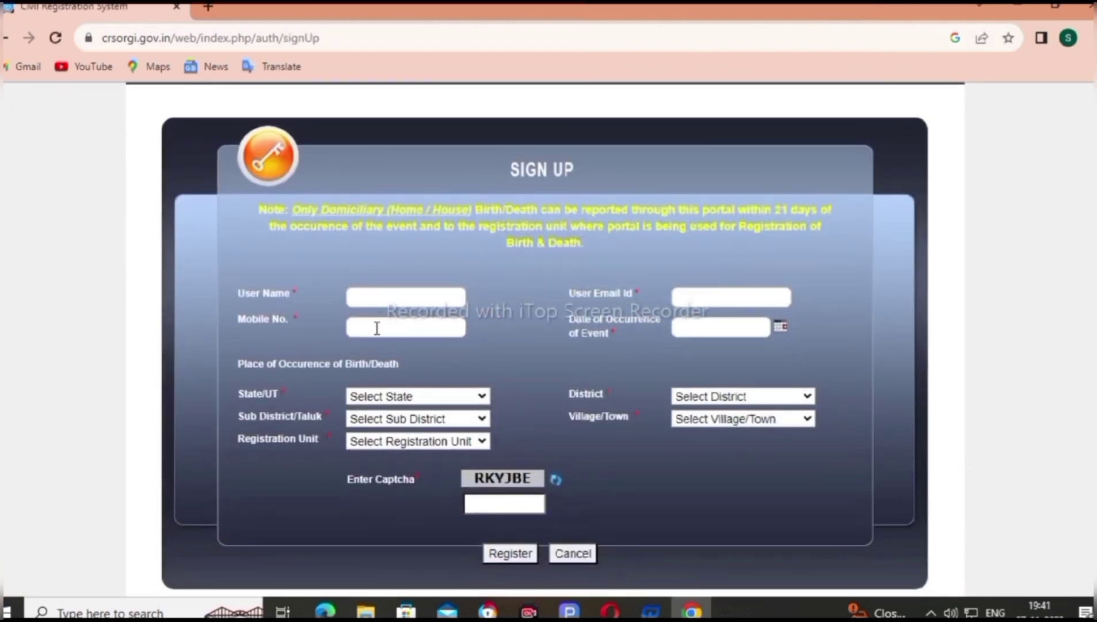
click(361, 296)
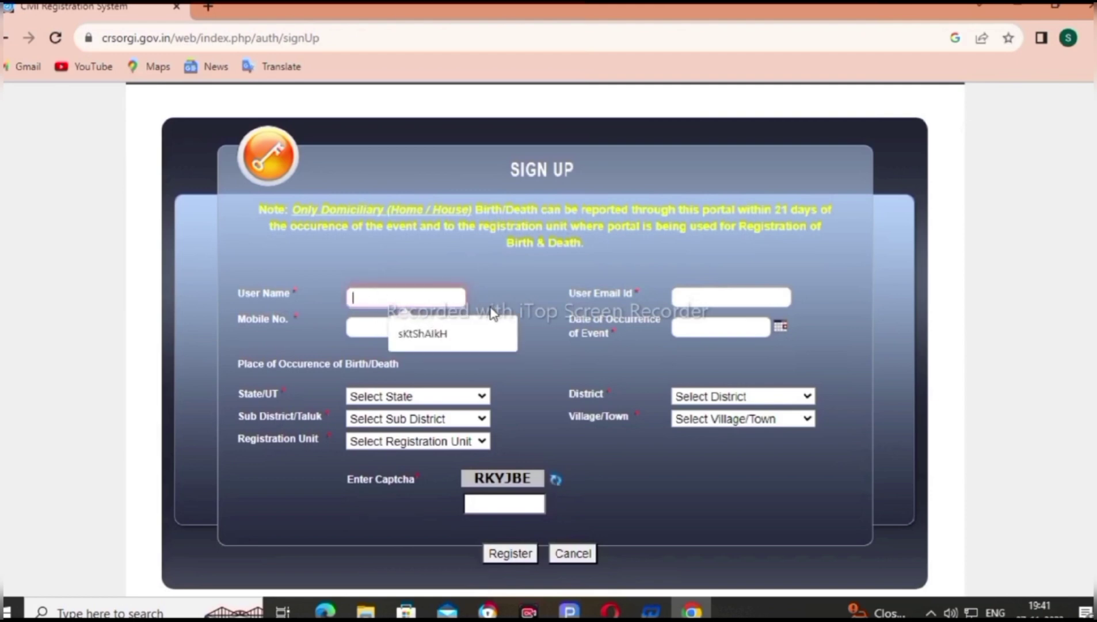
click(680, 275)
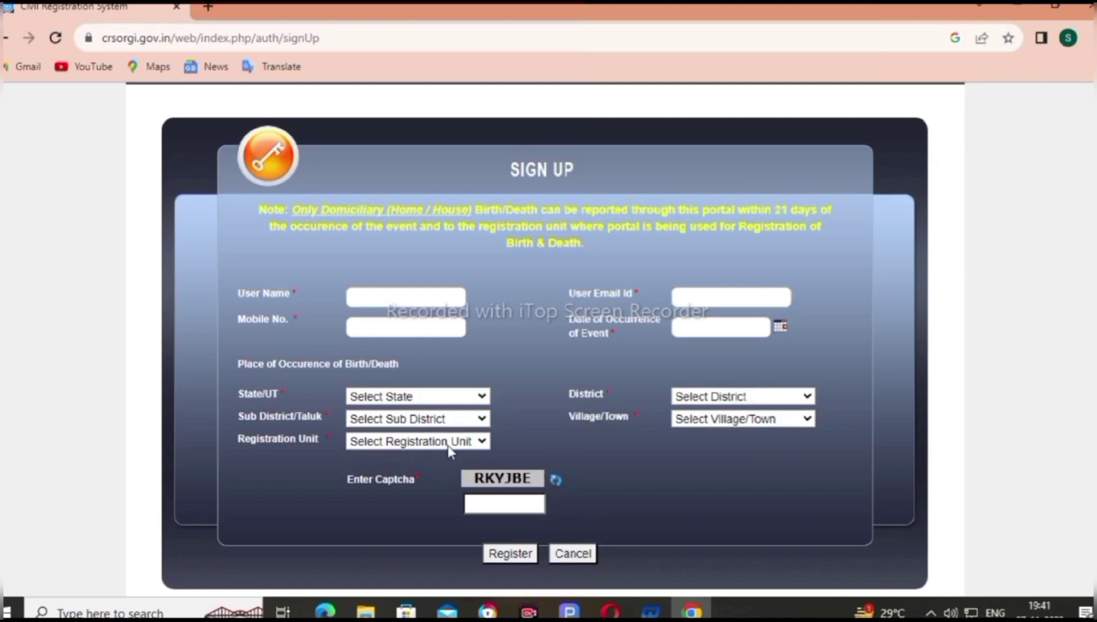
scroll(492, 410, down, 2)
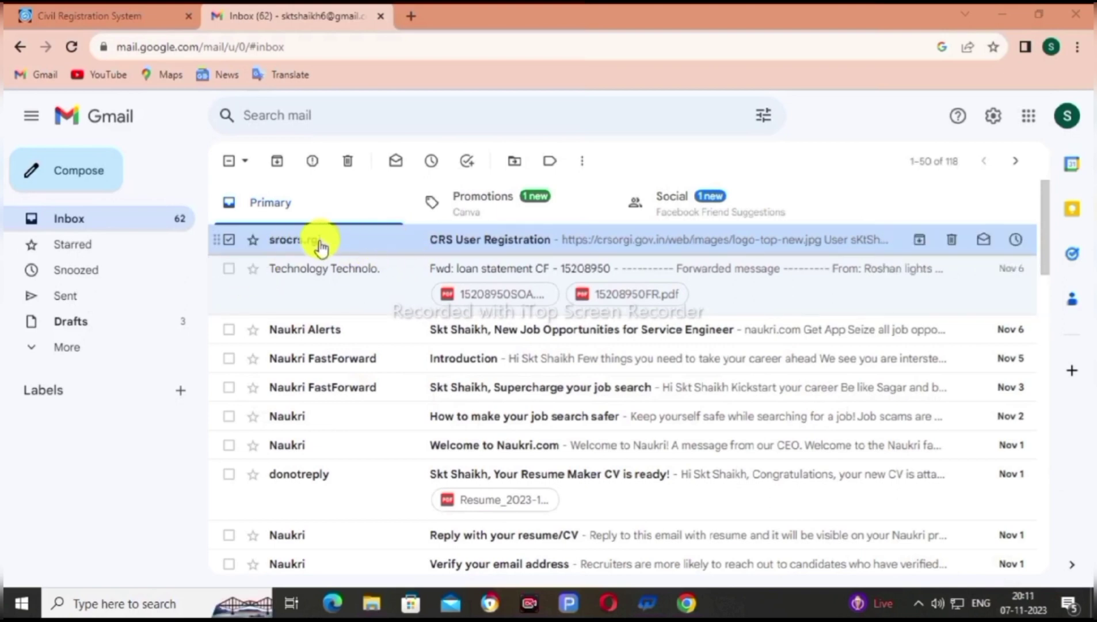
Open the CRS User Registration email to view the User ID and password-reset link
click(384, 243)
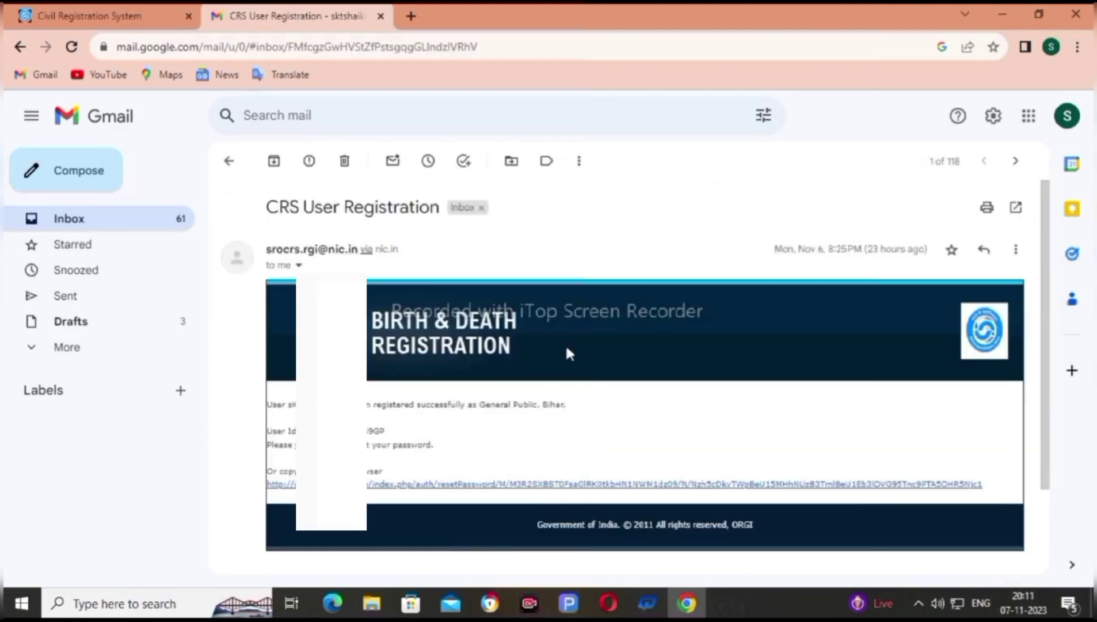
scroll(567, 352, down, 2)
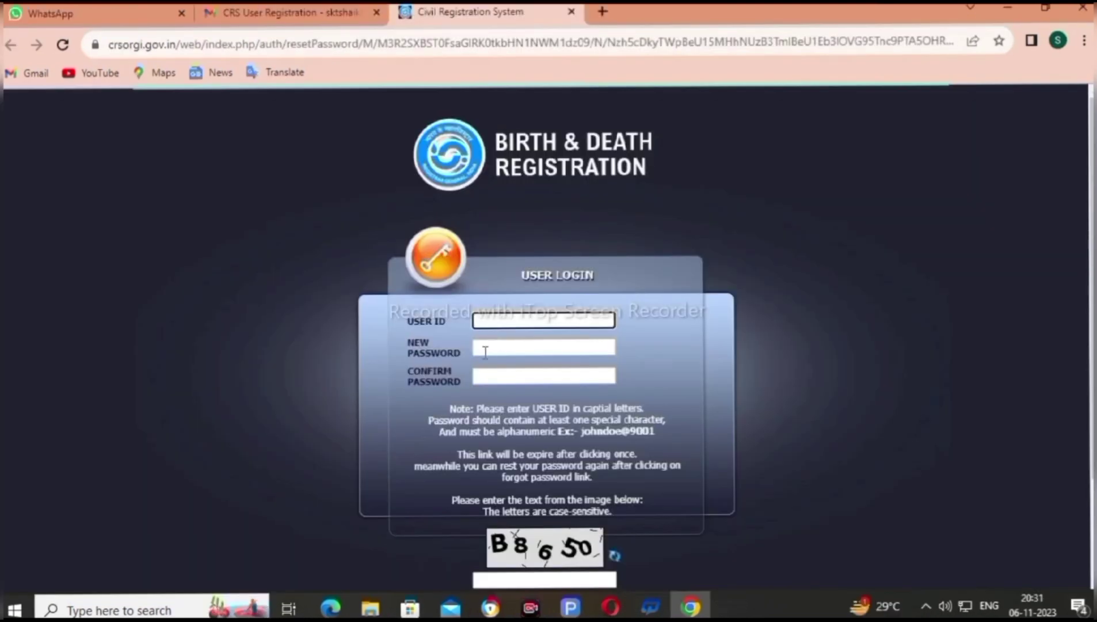
Enter and confirm the new account password, then fill in the captcha
click(488, 348)
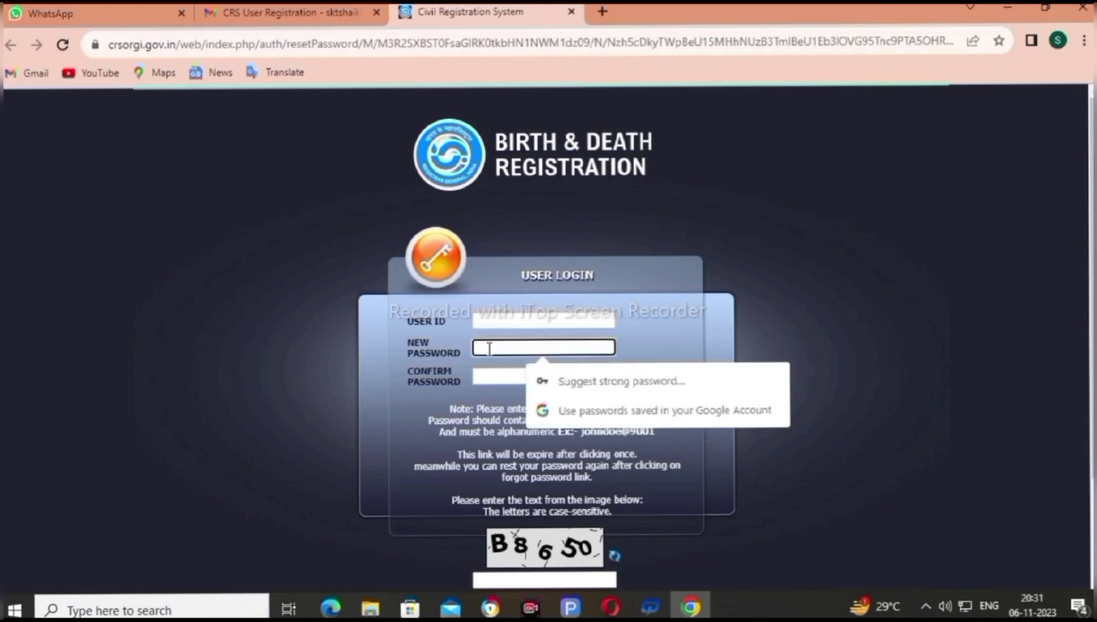
click(487, 378)
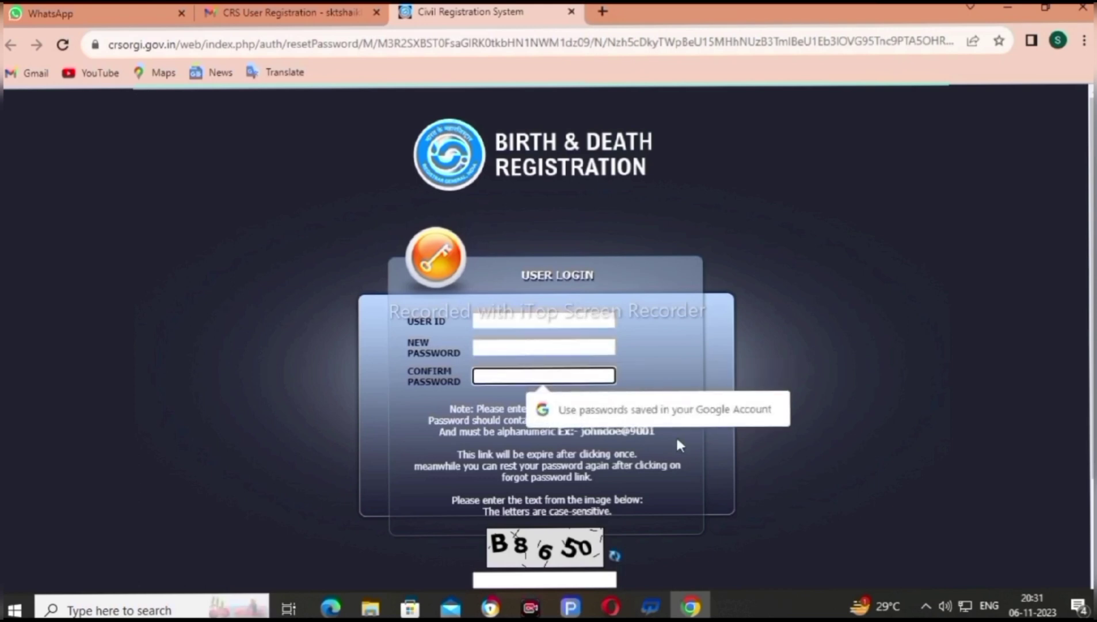
scroll(675, 435, down, 2)
click(539, 455)
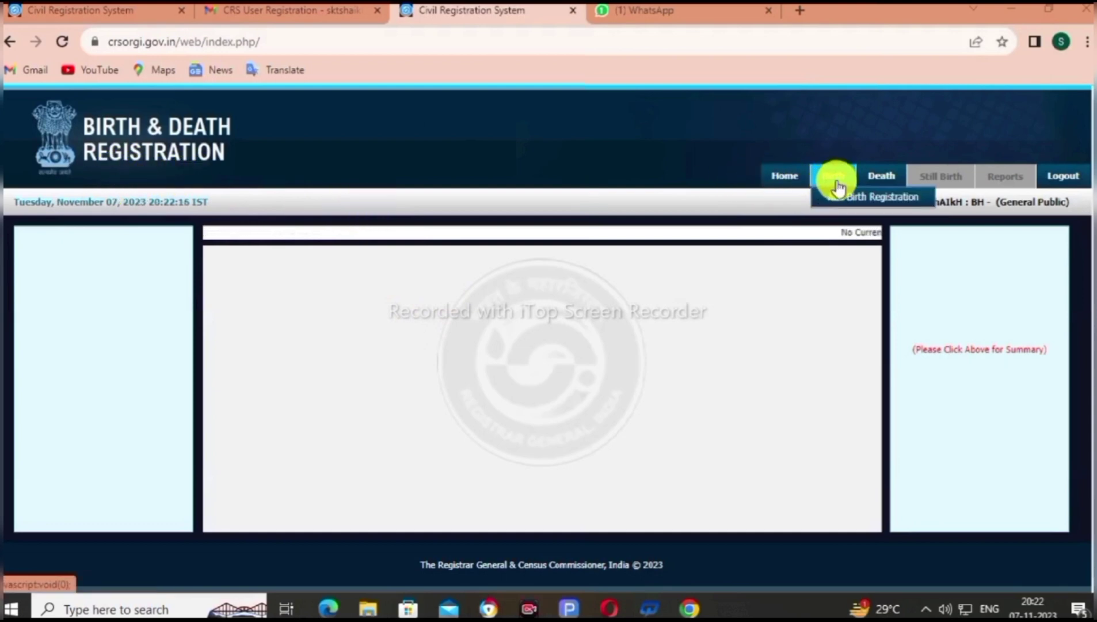
mouse_move(881, 178)
mouse_move(823, 181)
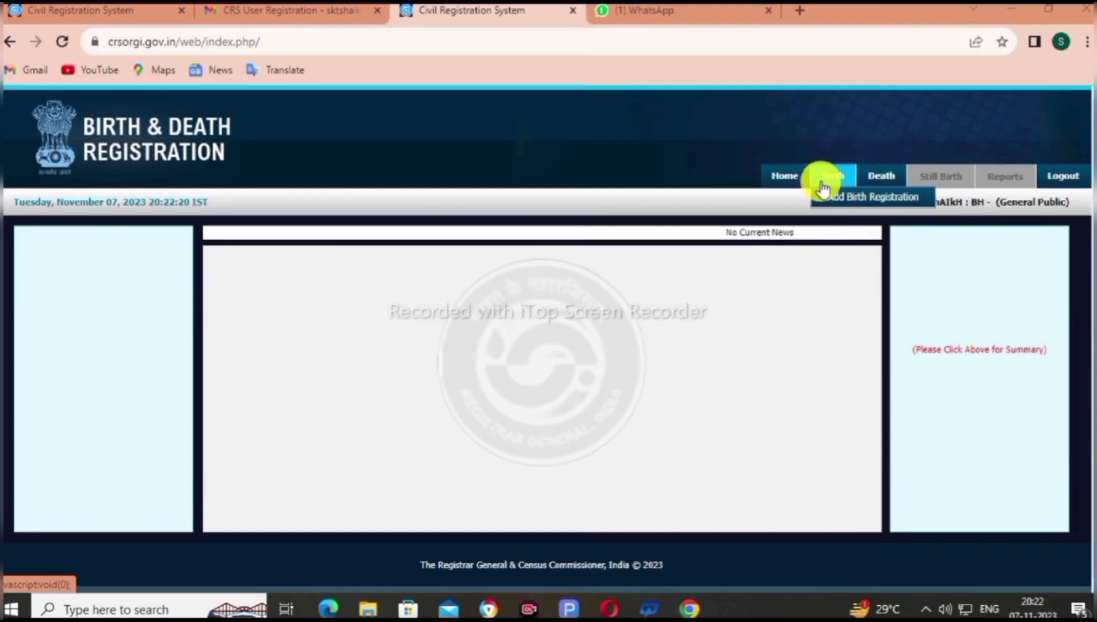
click(855, 202)
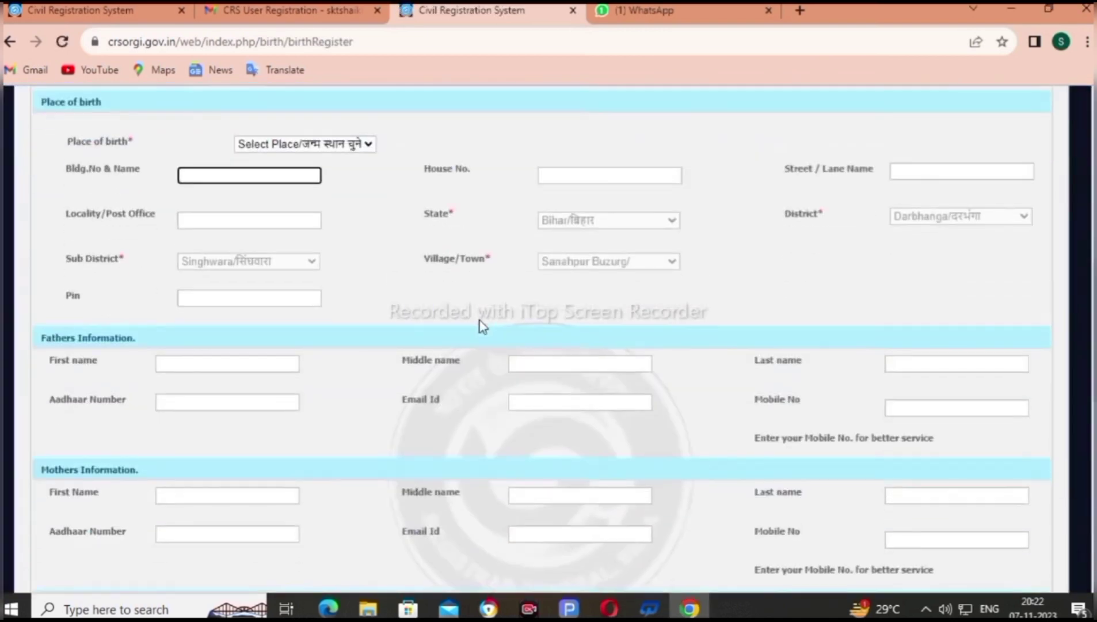
scroll(479, 319, up, 4)
scroll(407, 281, up, 6)
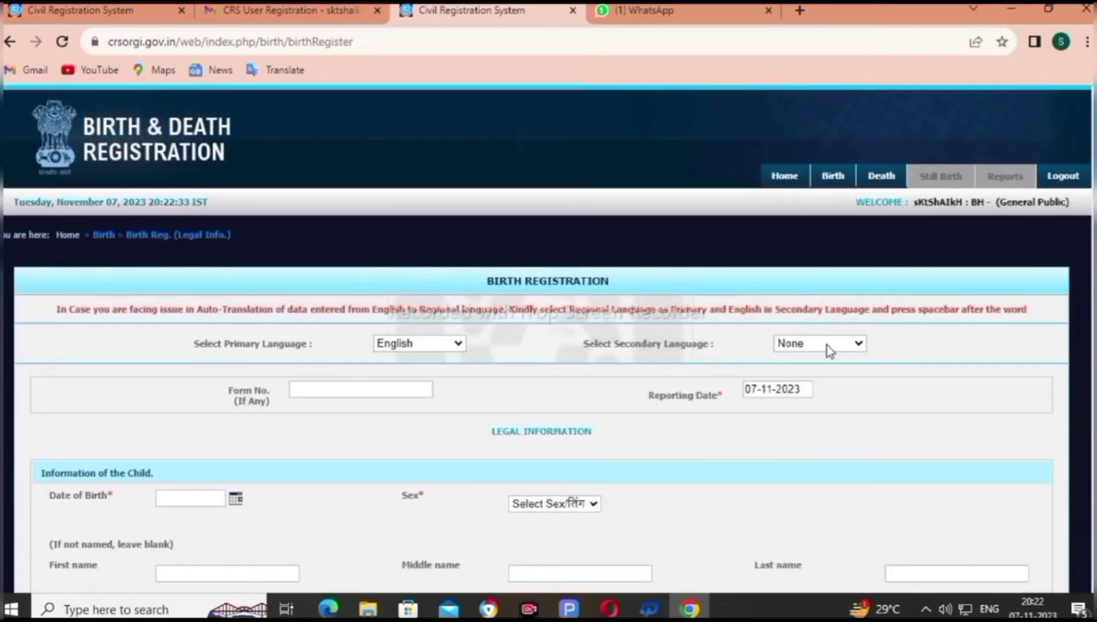
scroll(823, 345, down, 3)
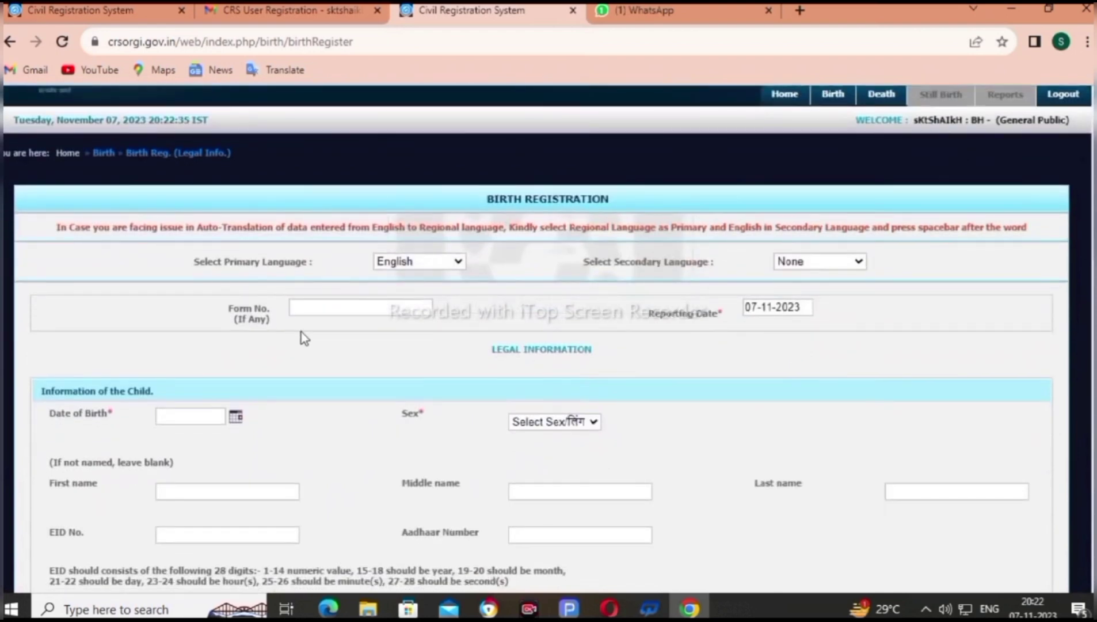
click(324, 308)
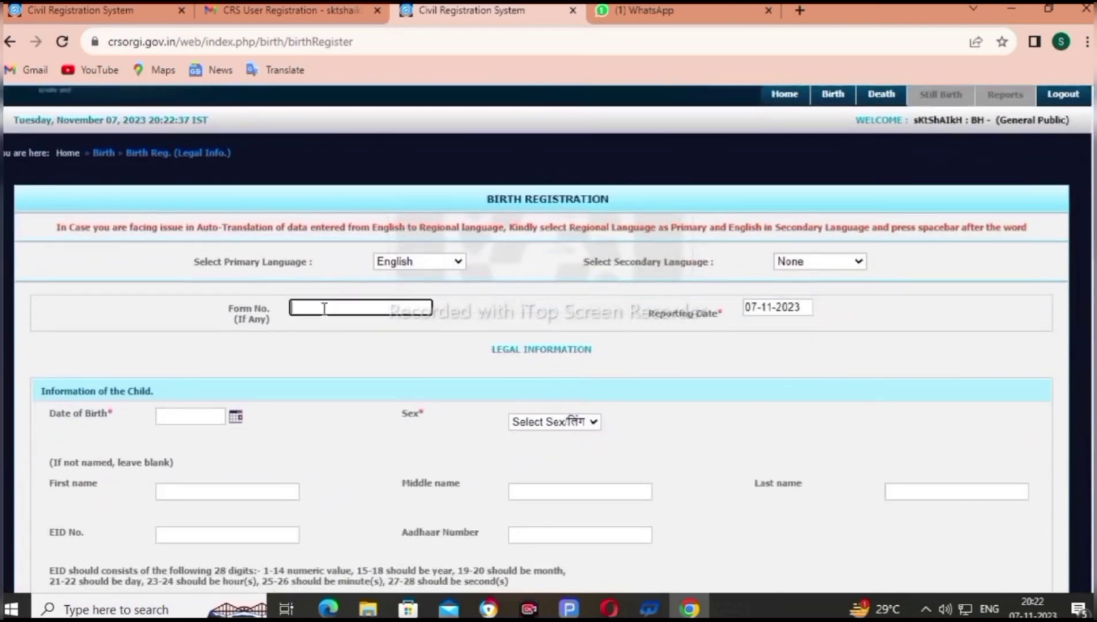
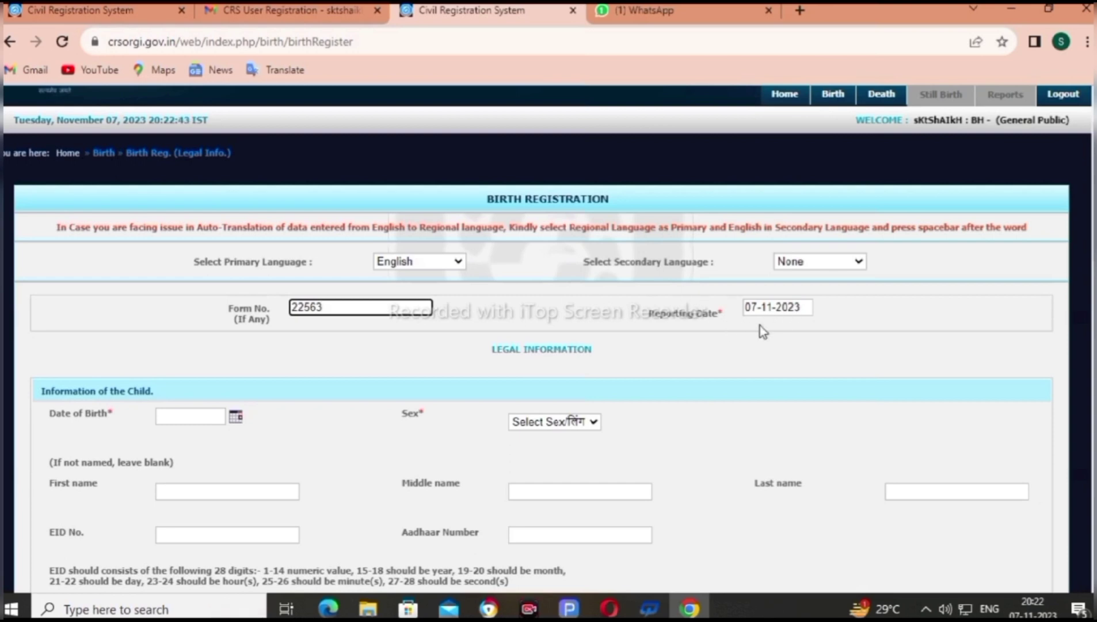
scroll(763, 334, down, 3)
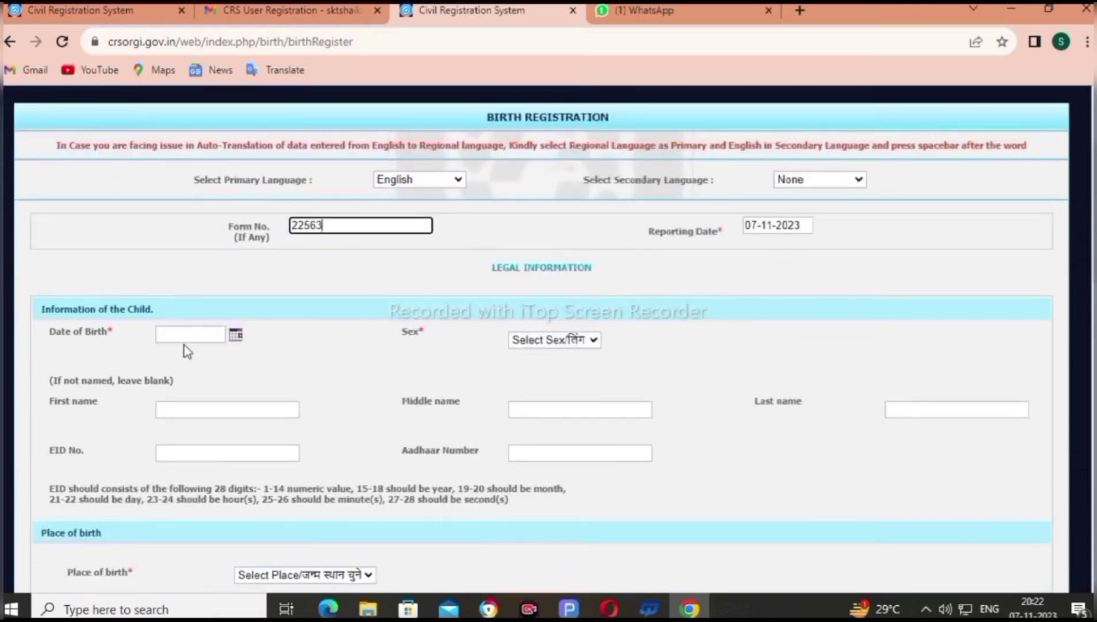
click(168, 334)
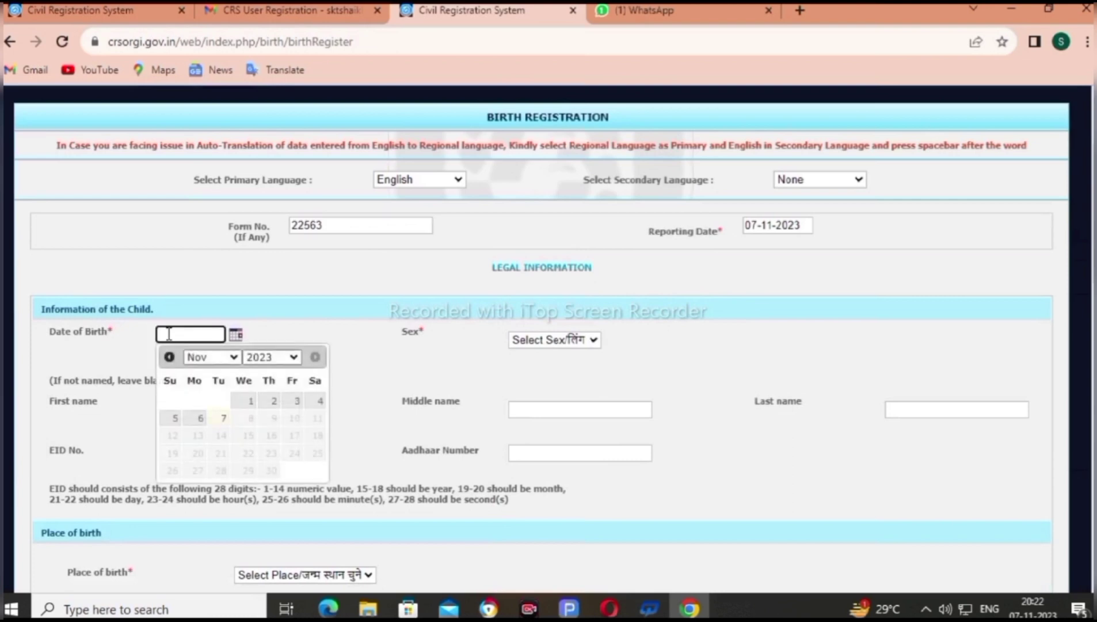
click(244, 398)
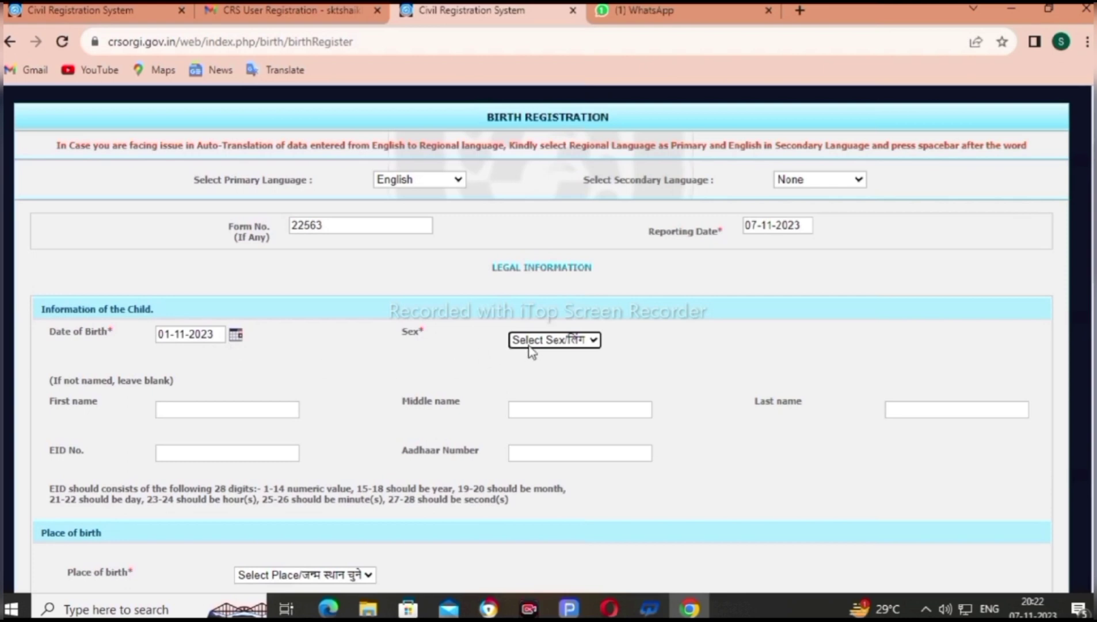
click(558, 339)
click(556, 372)
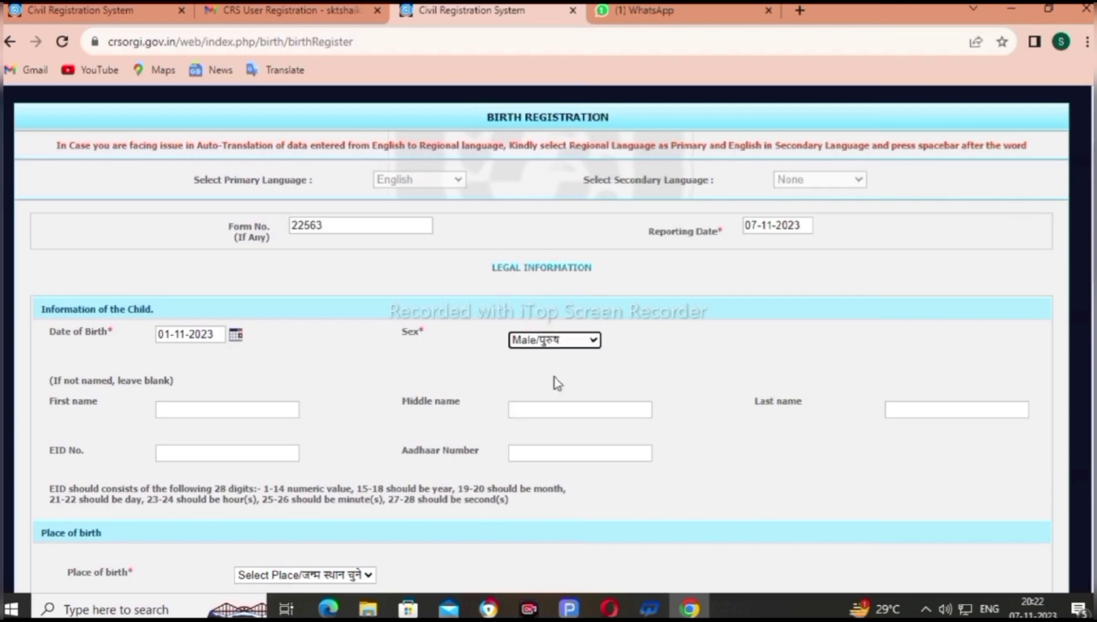
scroll(557, 381, down, 1)
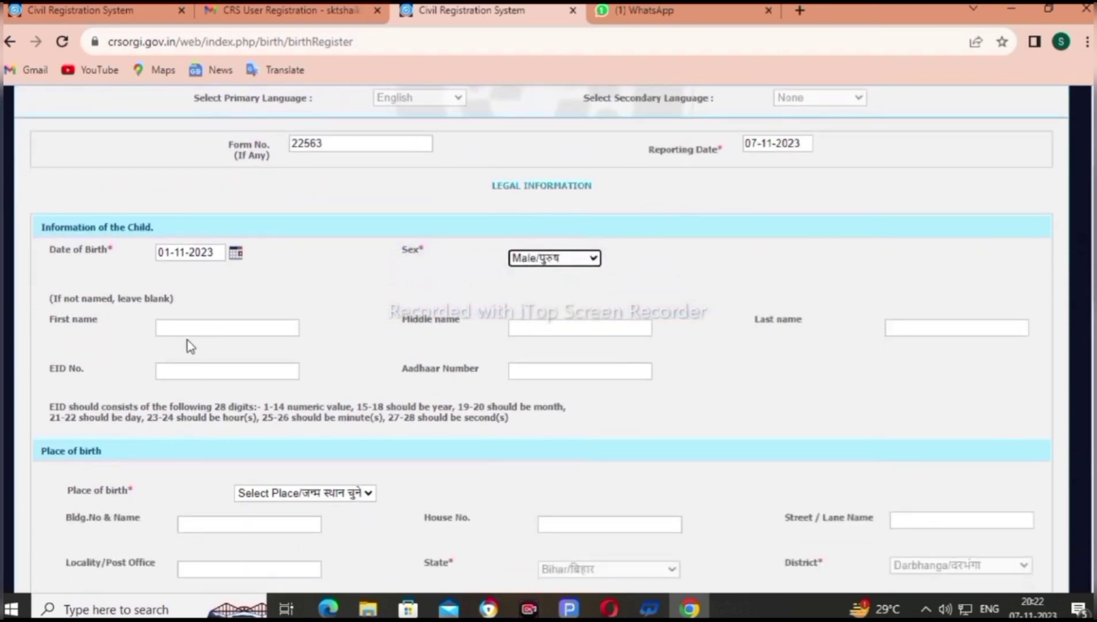
click(185, 328)
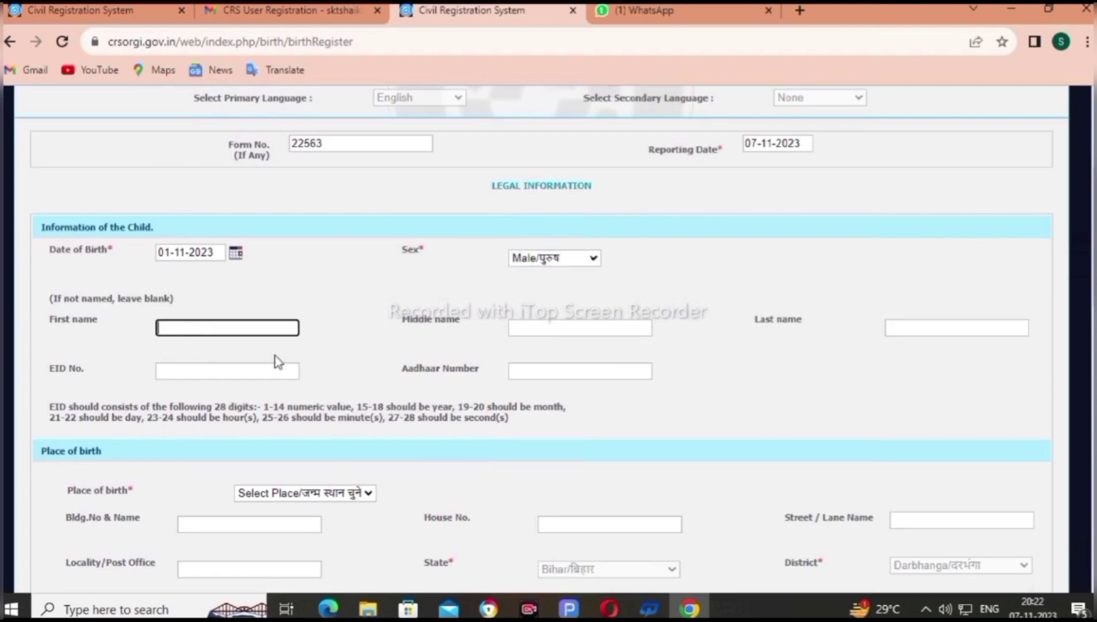
click(527, 328)
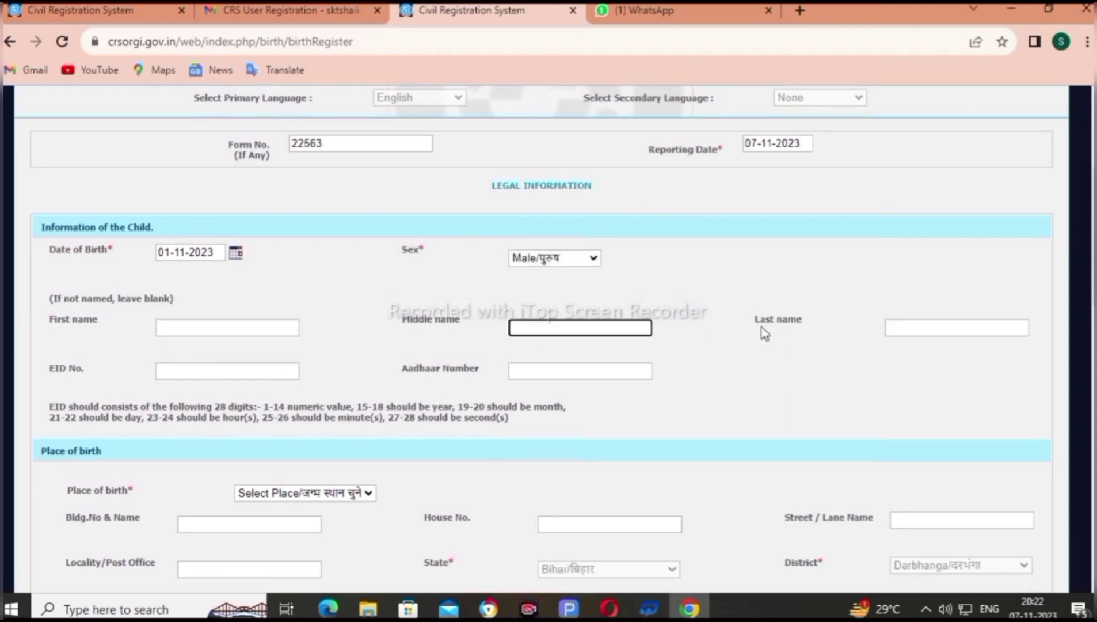
click(915, 329)
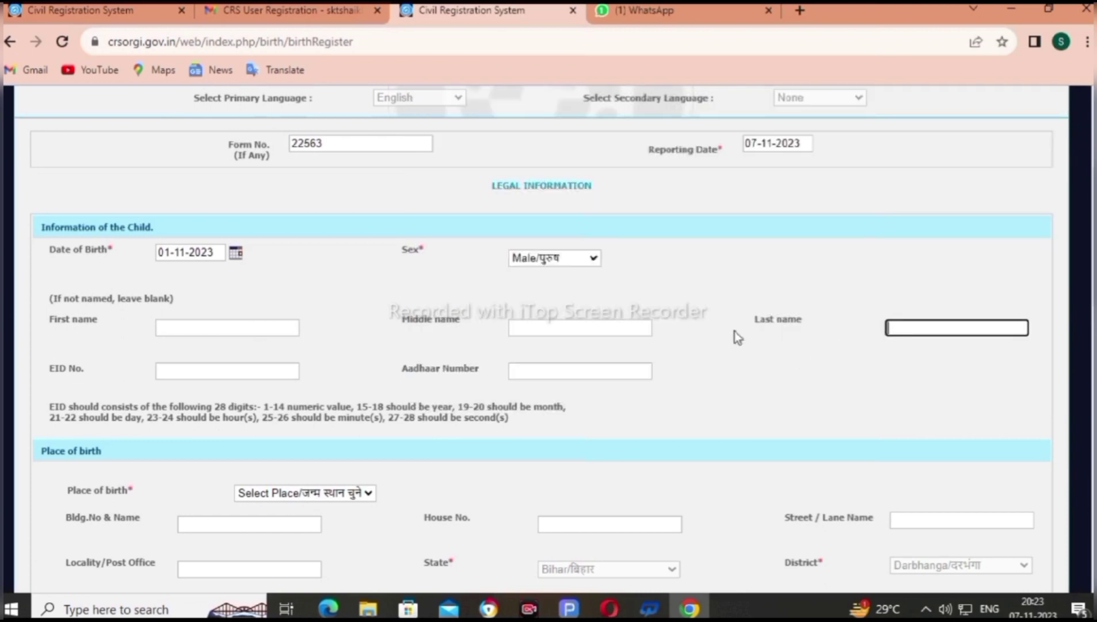
click(546, 369)
scroll(546, 362, down, 2)
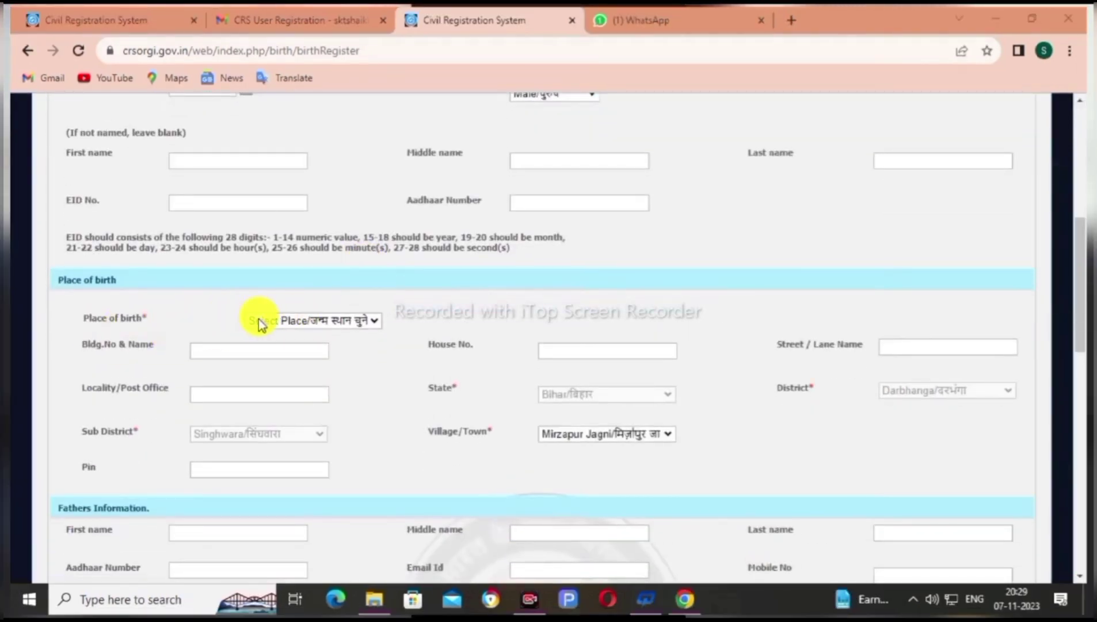
Choose House/घर as the place of birth and fill its building, house number and street
click(259, 320)
click(296, 357)
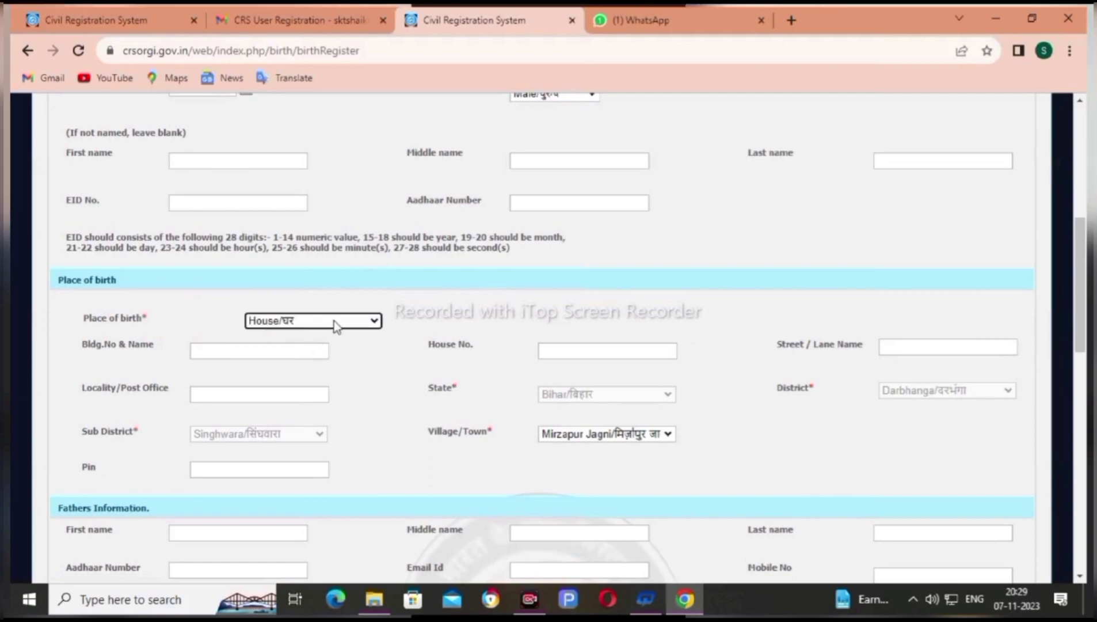
click(231, 349)
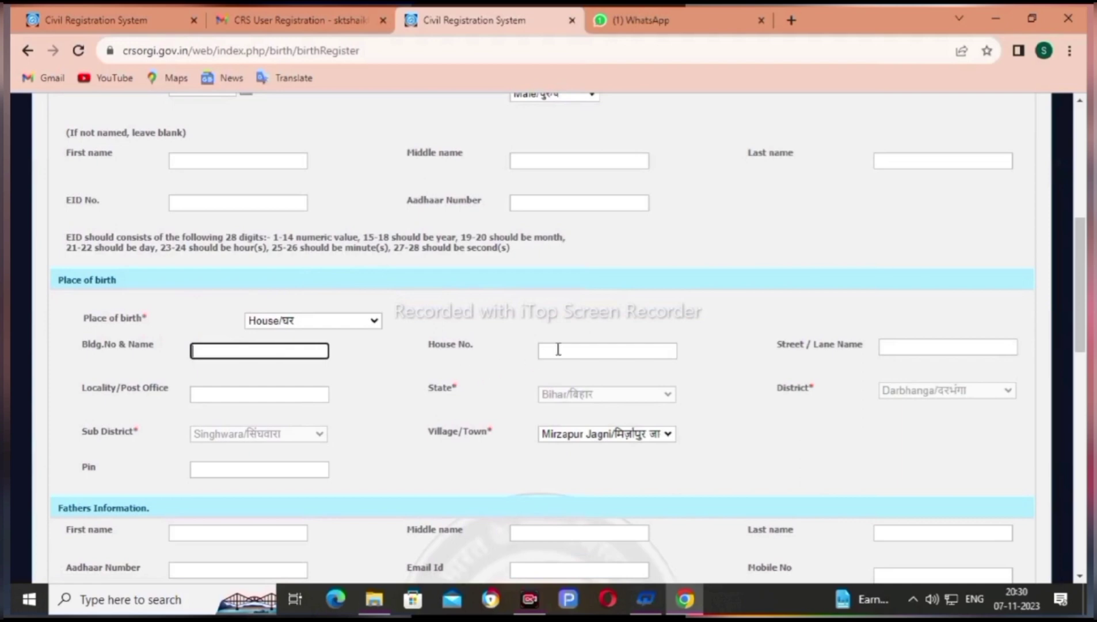
click(558, 349)
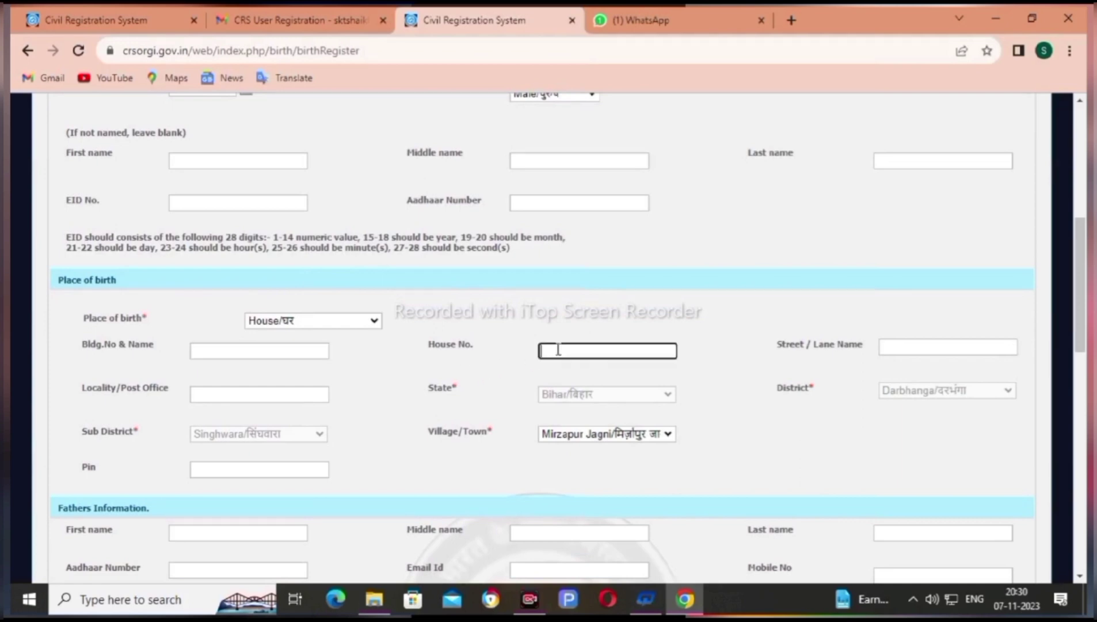
click(912, 349)
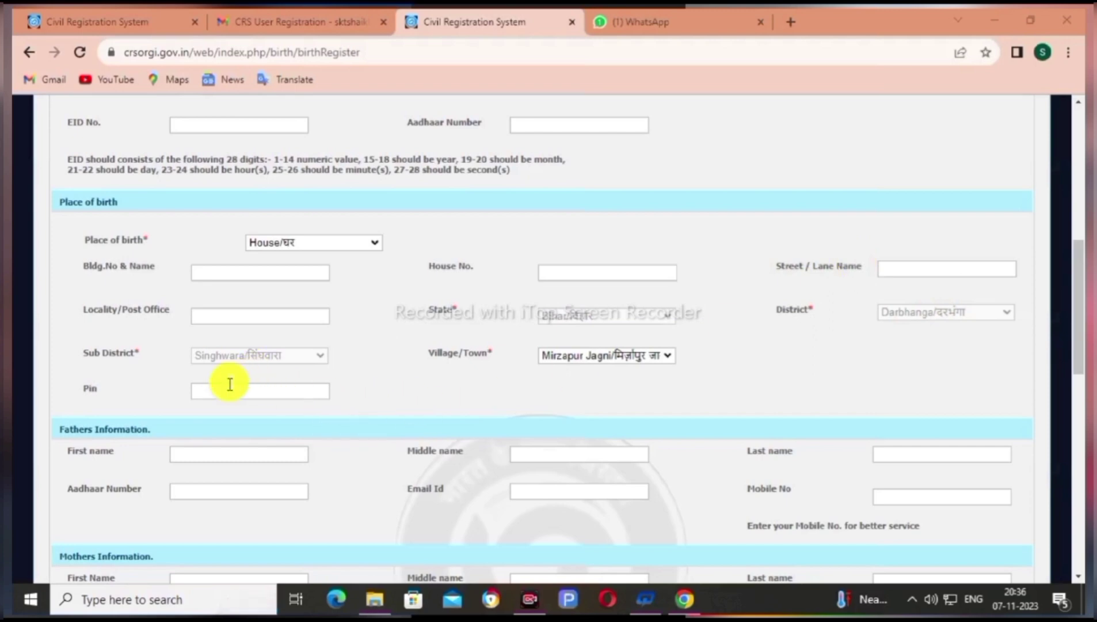
scroll(188, 453, down, 1)
Enter the father's first, middle and last name, Aadhaar number, email and mobile number
click(185, 373)
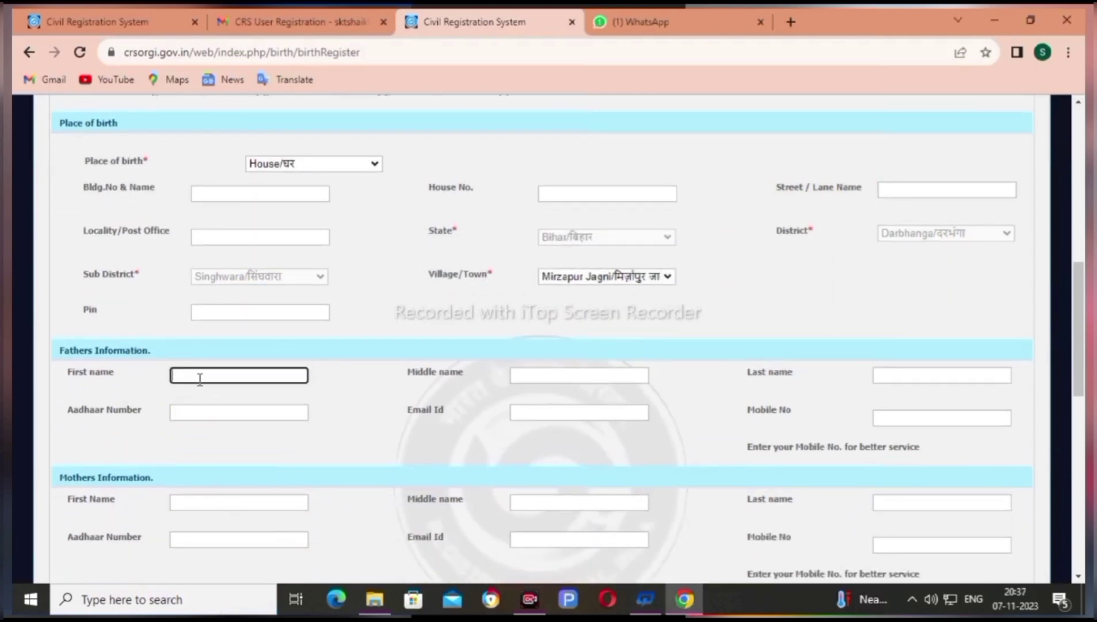
click(551, 377)
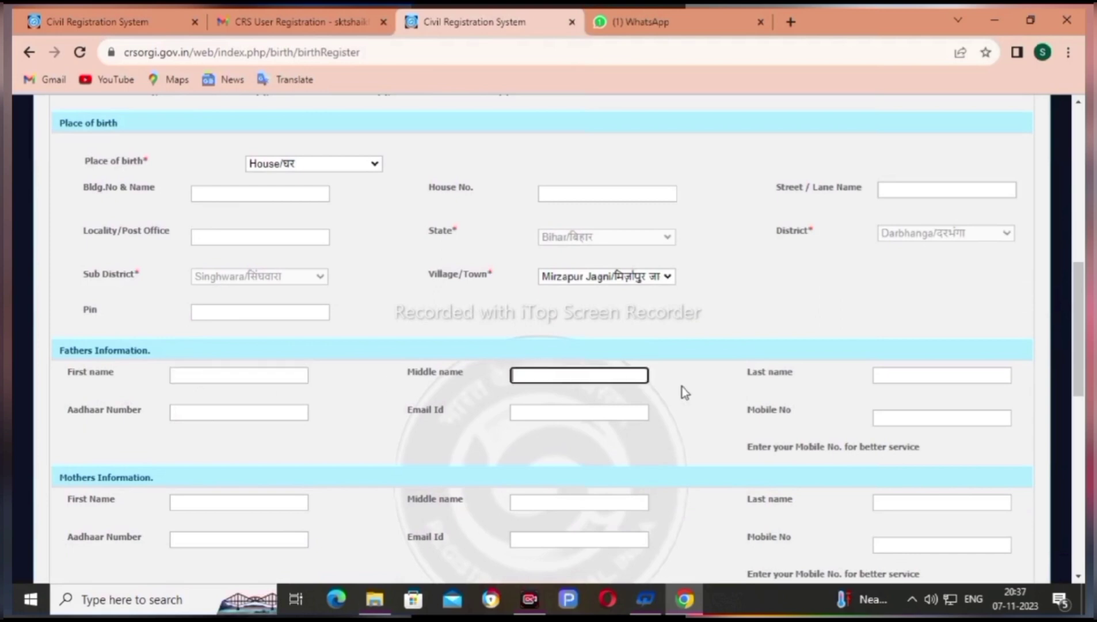
click(892, 375)
scroll(854, 355, down, 1)
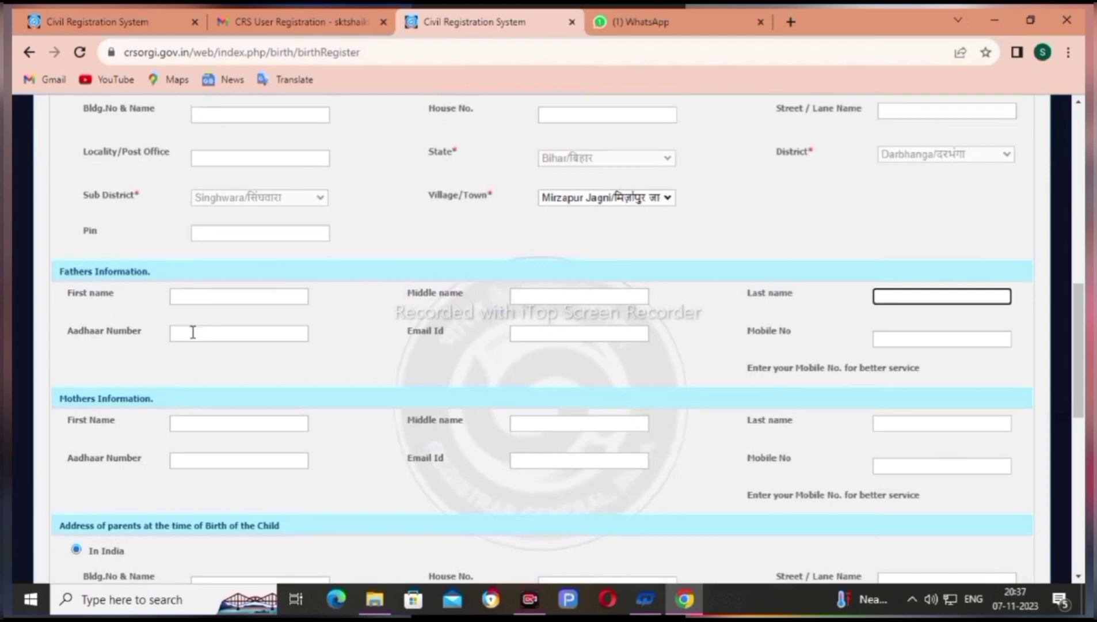
click(193, 332)
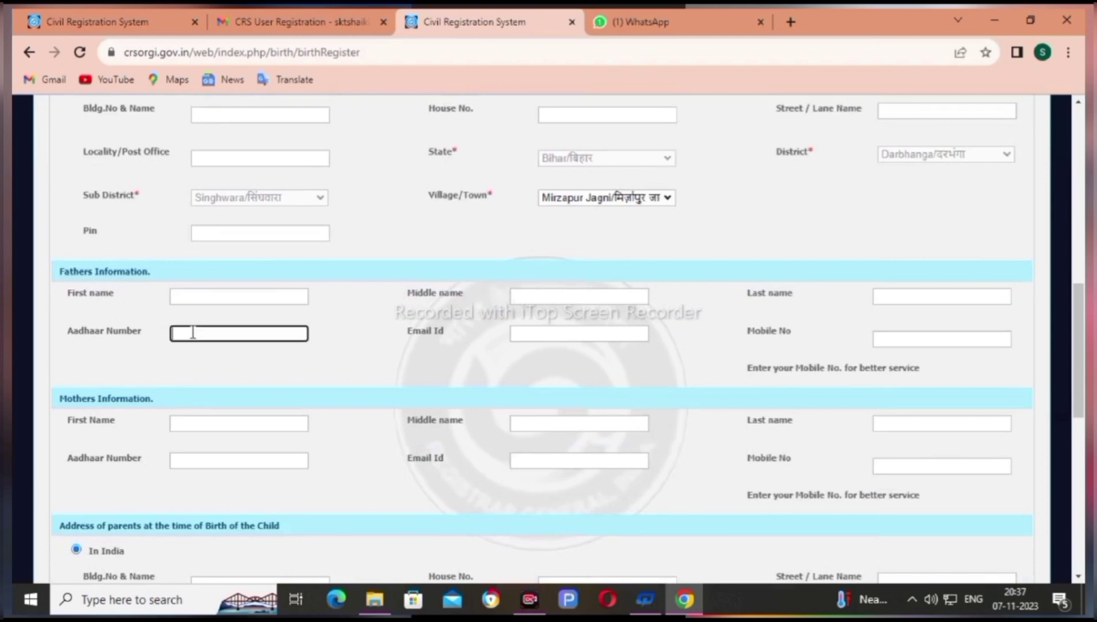
click(559, 337)
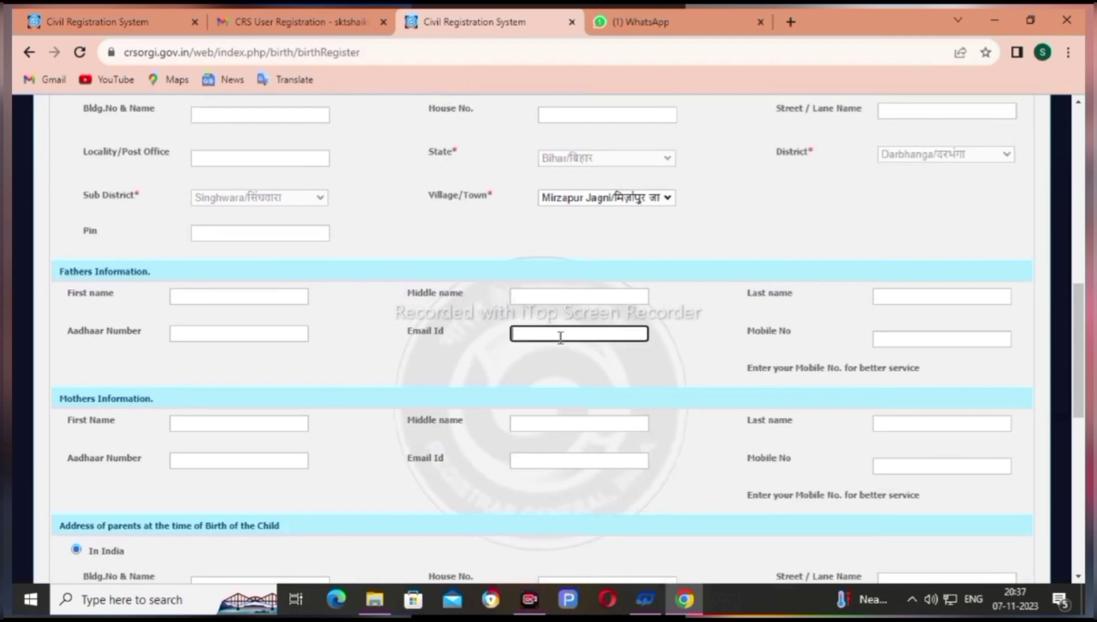
click(941, 344)
scroll(202, 357, down, 1)
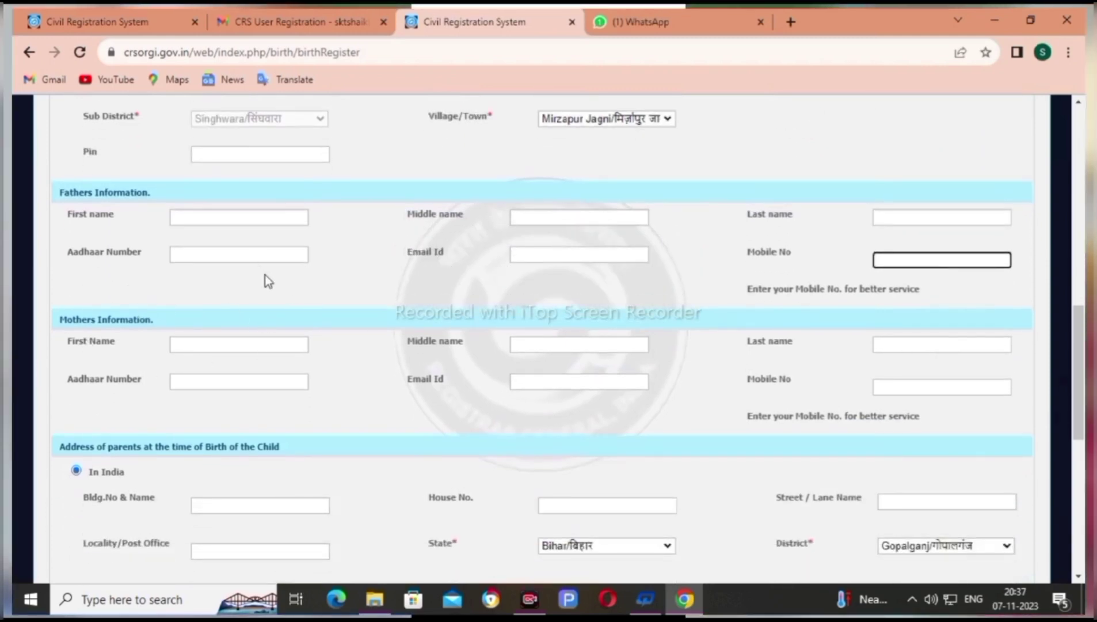
Enter the mother's first, middle and last name, Aadhaar number, email and mobile number
click(200, 345)
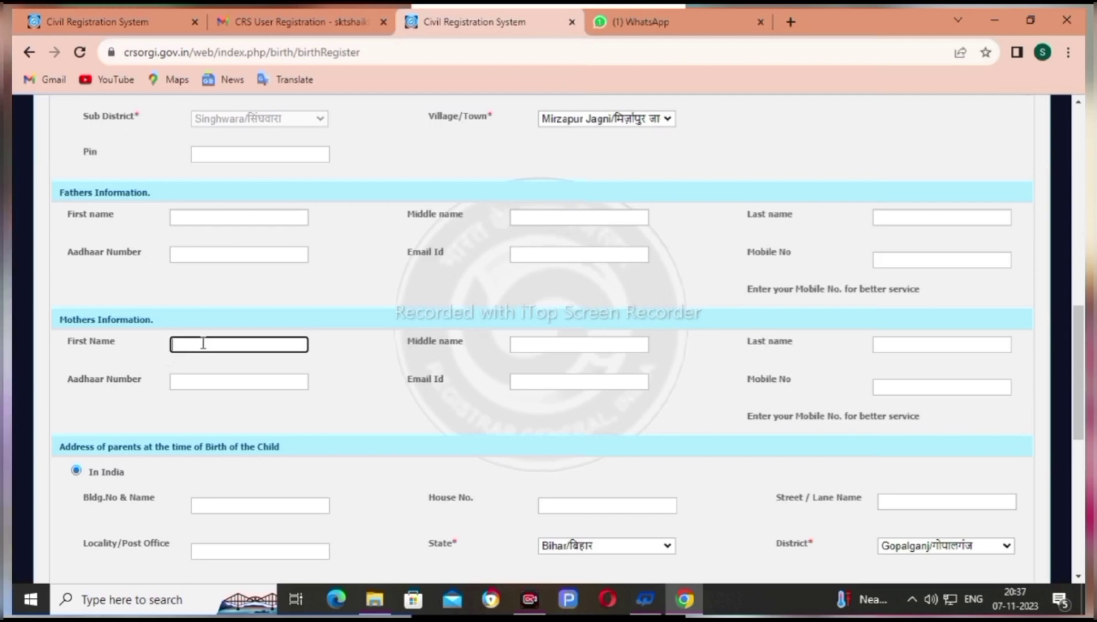
click(583, 345)
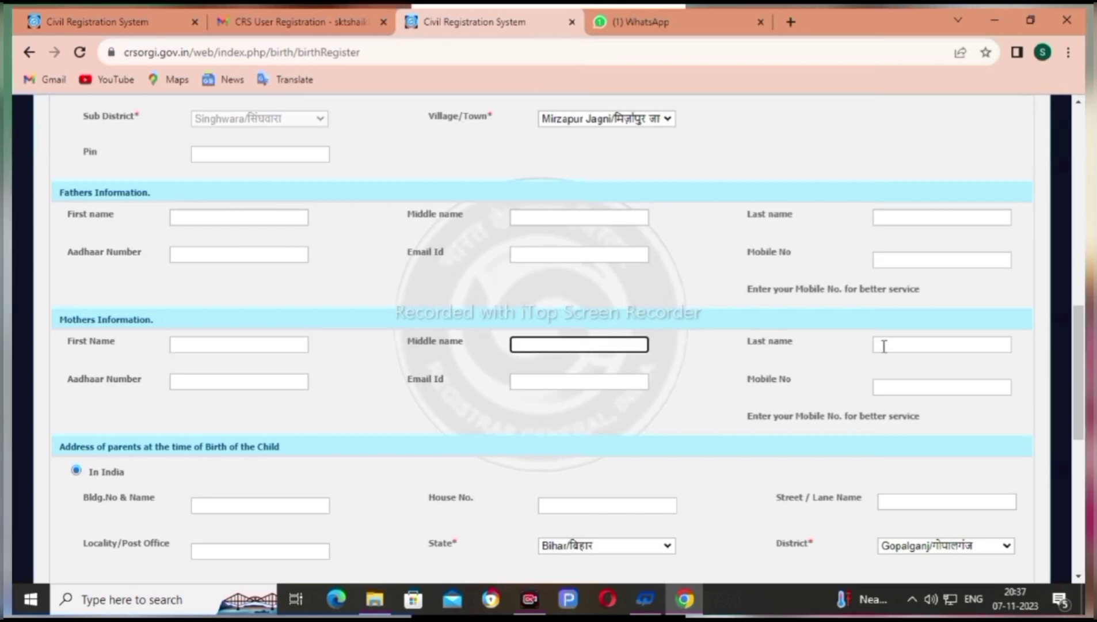
click(884, 346)
scroll(301, 379, down, 1)
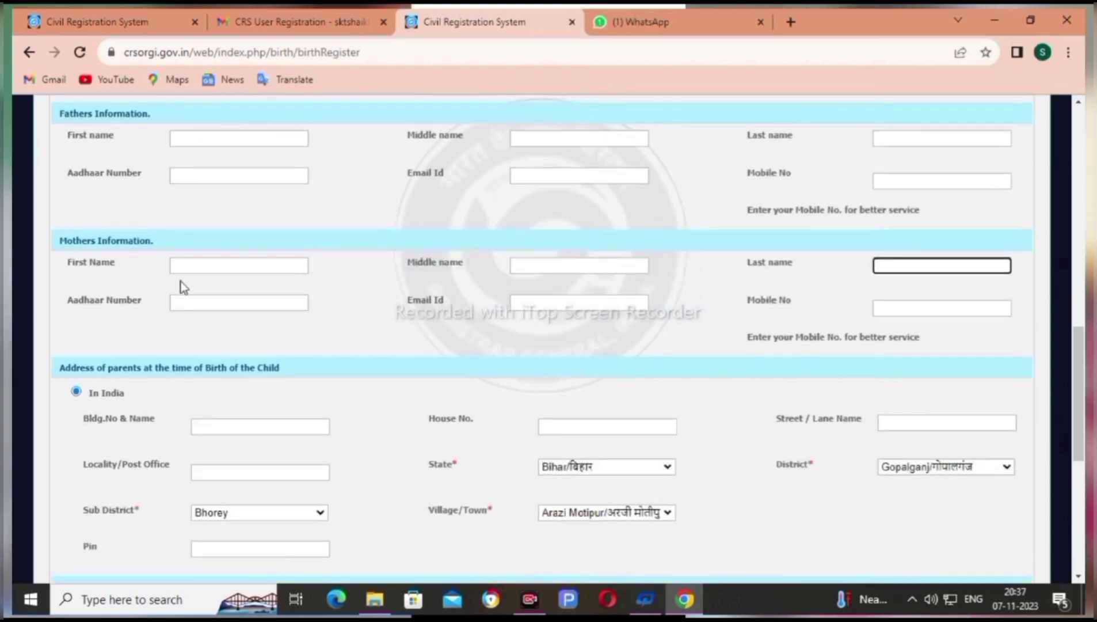
click(184, 299)
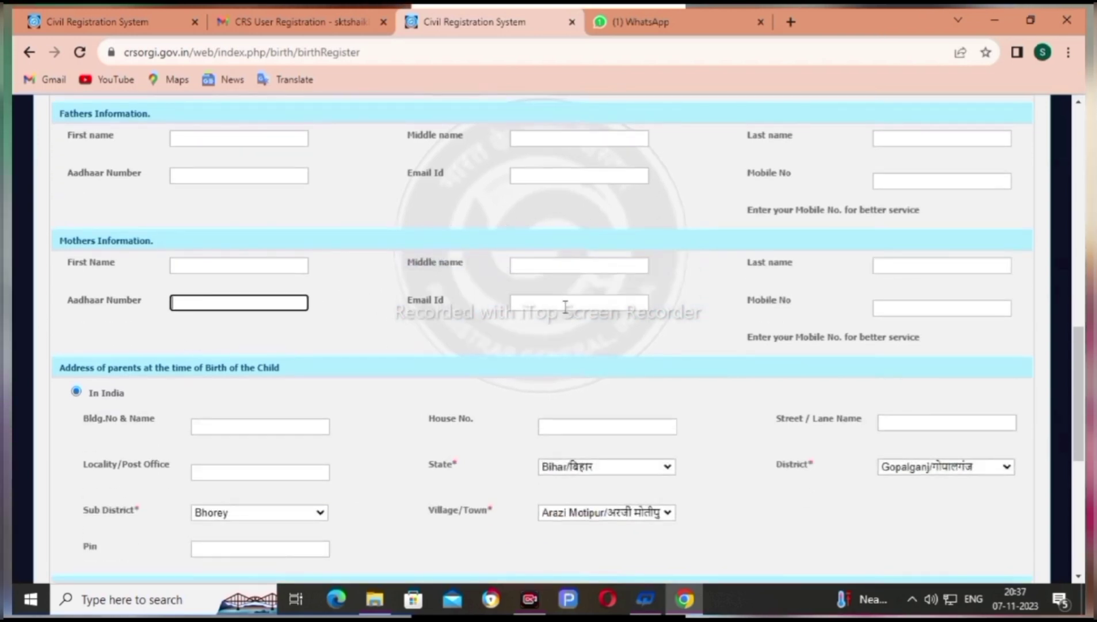
click(565, 305)
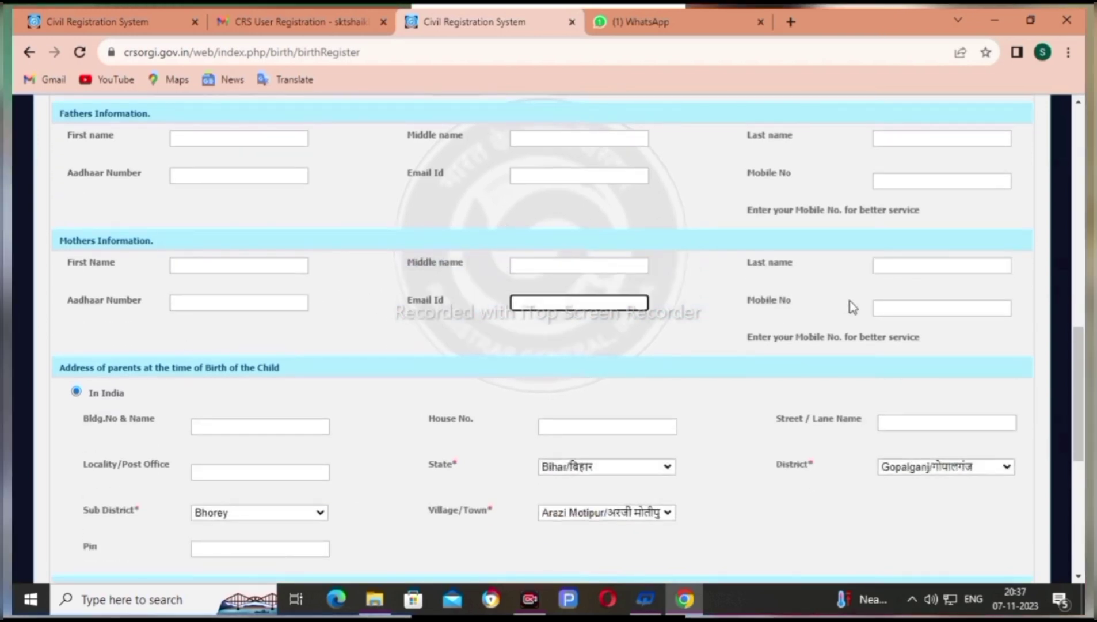
click(902, 308)
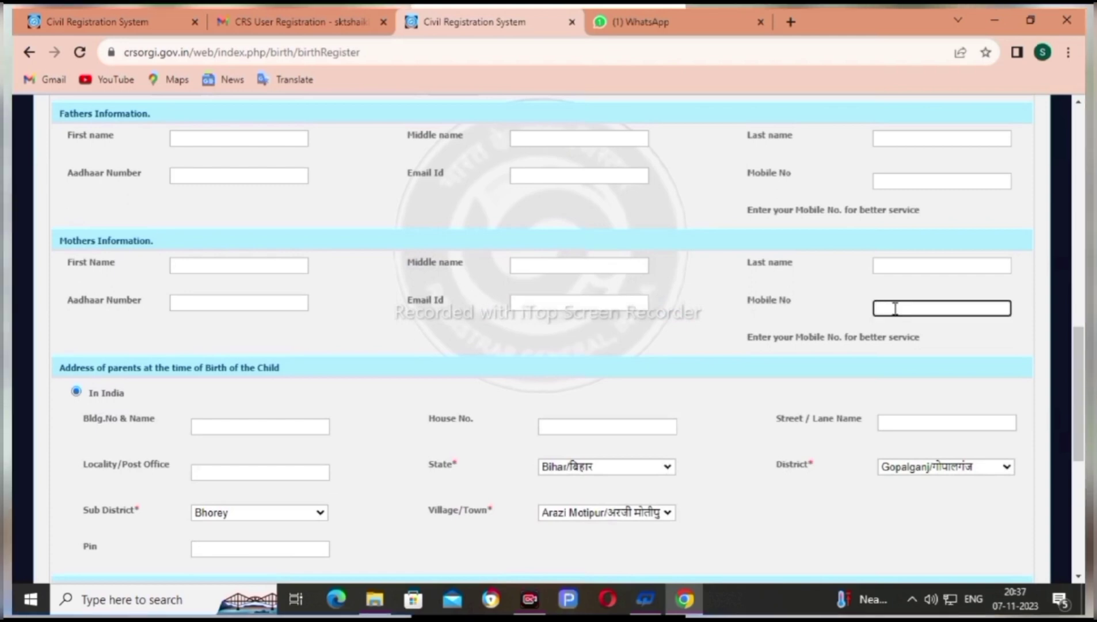
Fill the building, house number and street of the parents' address at birth
scroll(573, 325, down, 1)
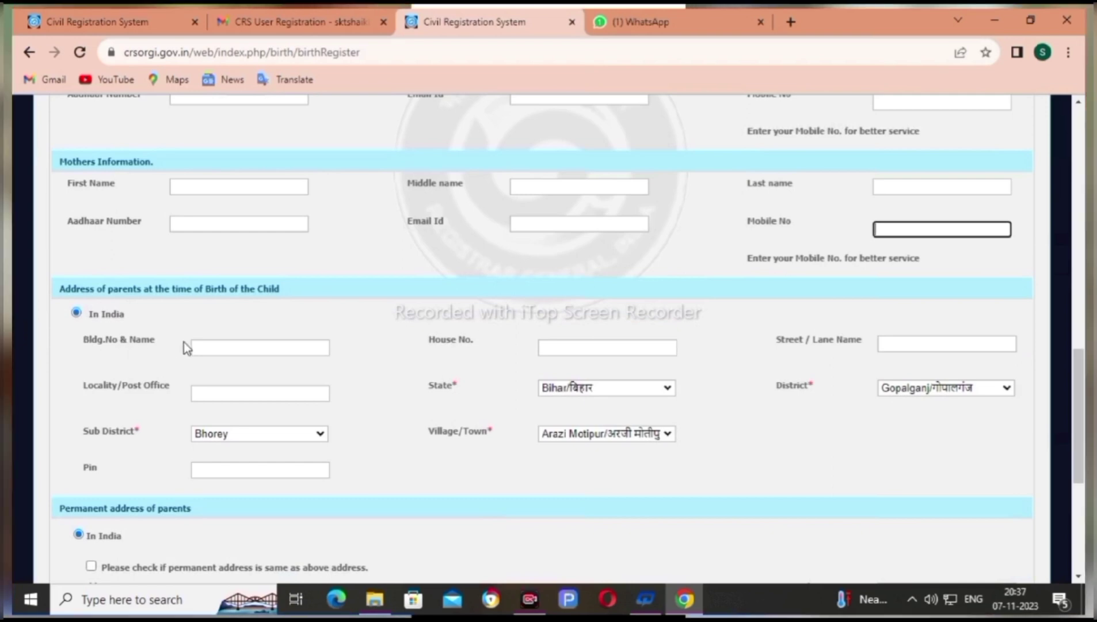
click(258, 347)
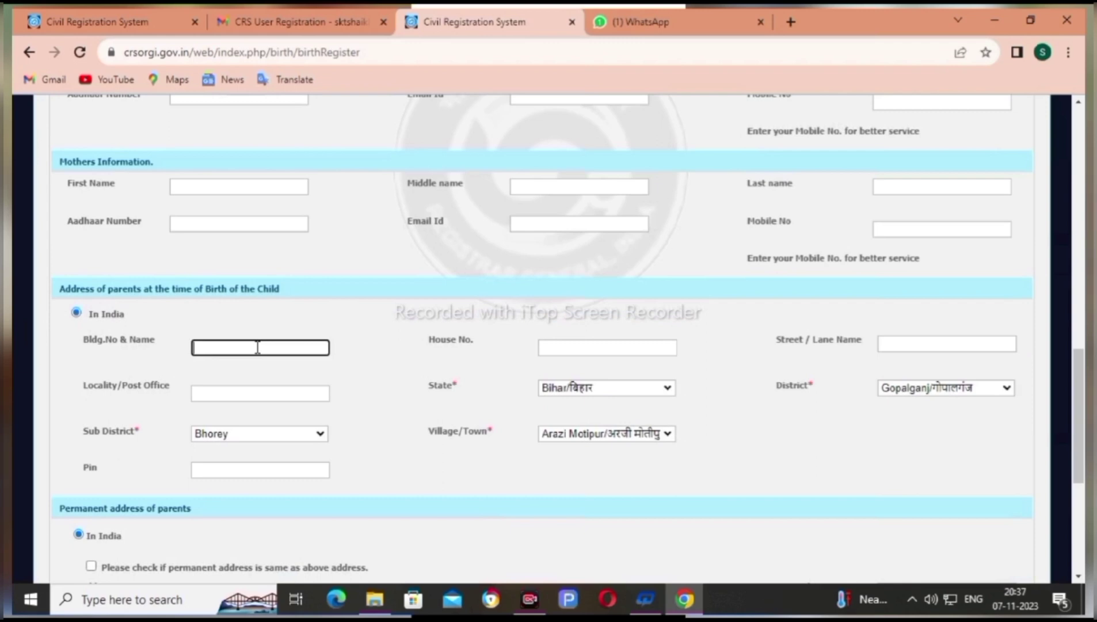
click(572, 351)
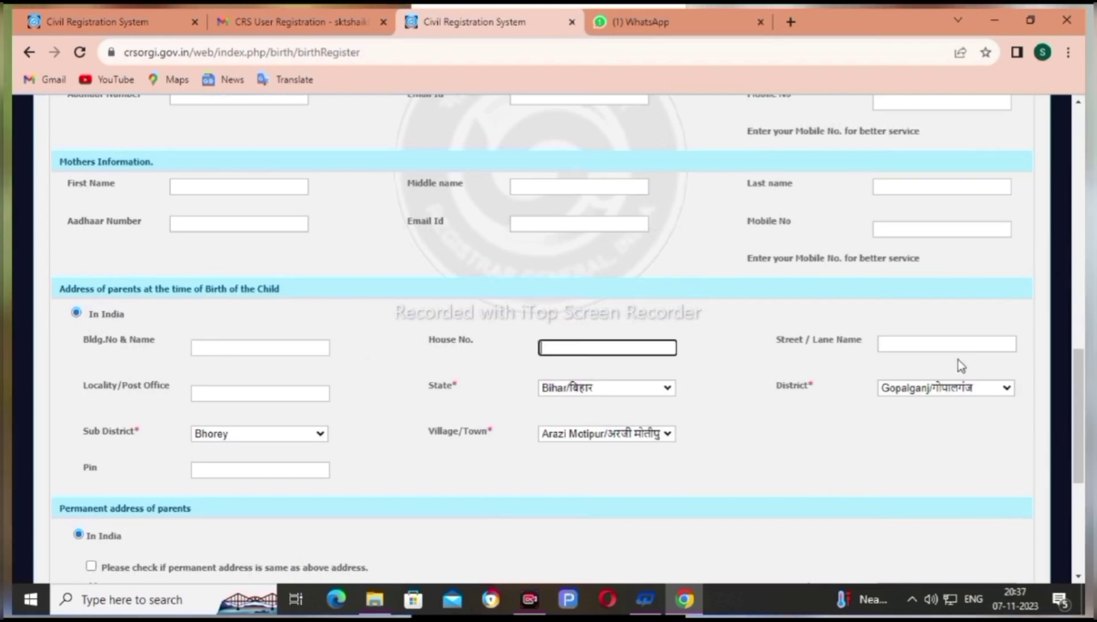
click(916, 345)
scroll(633, 319, down, 1)
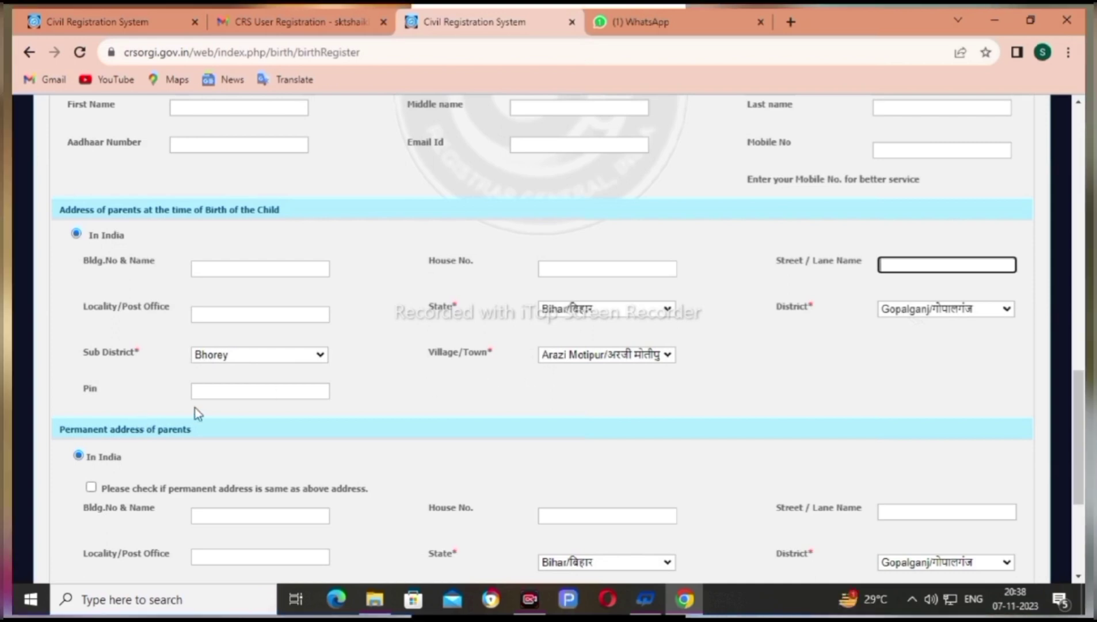
Save the legal information and continue to the Statistical Information form
scroll(221, 392, down, 3)
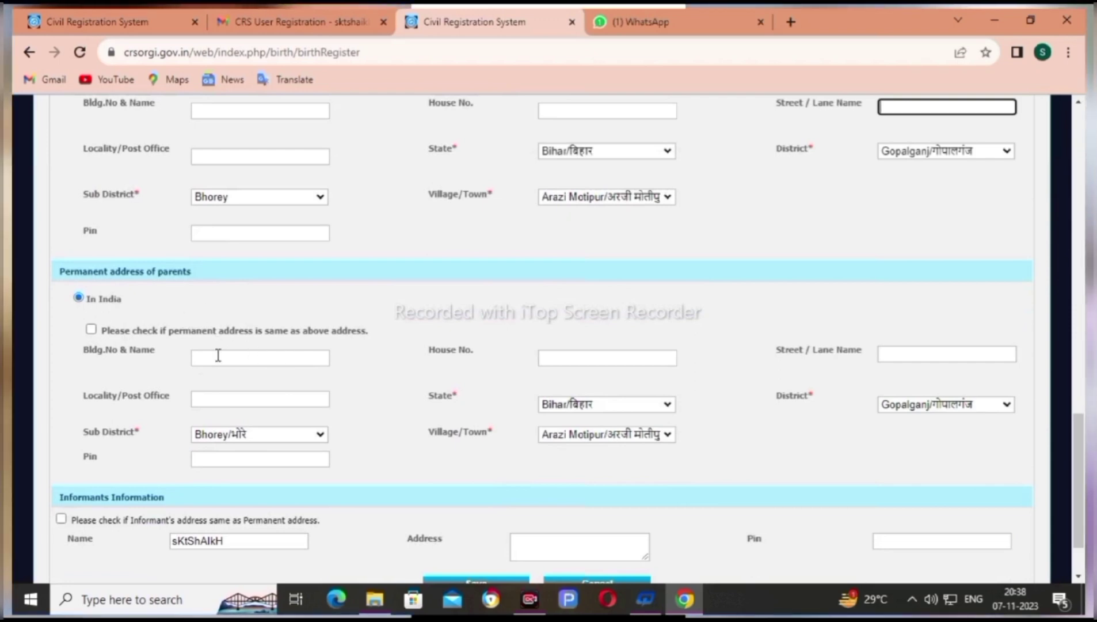
scroll(322, 391, down, 2)
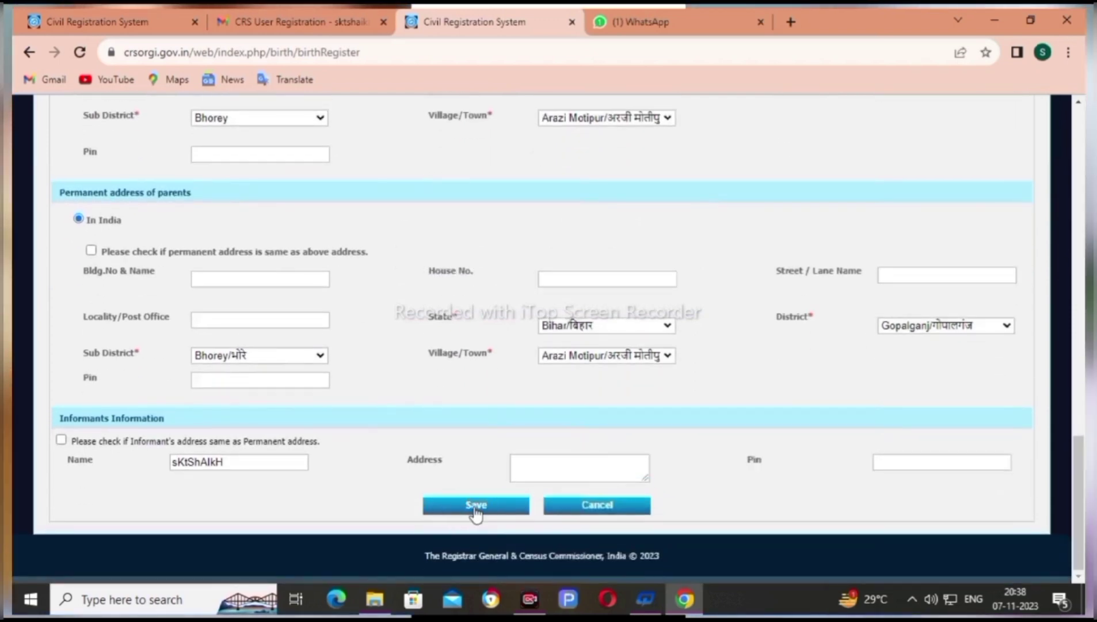
click(479, 510)
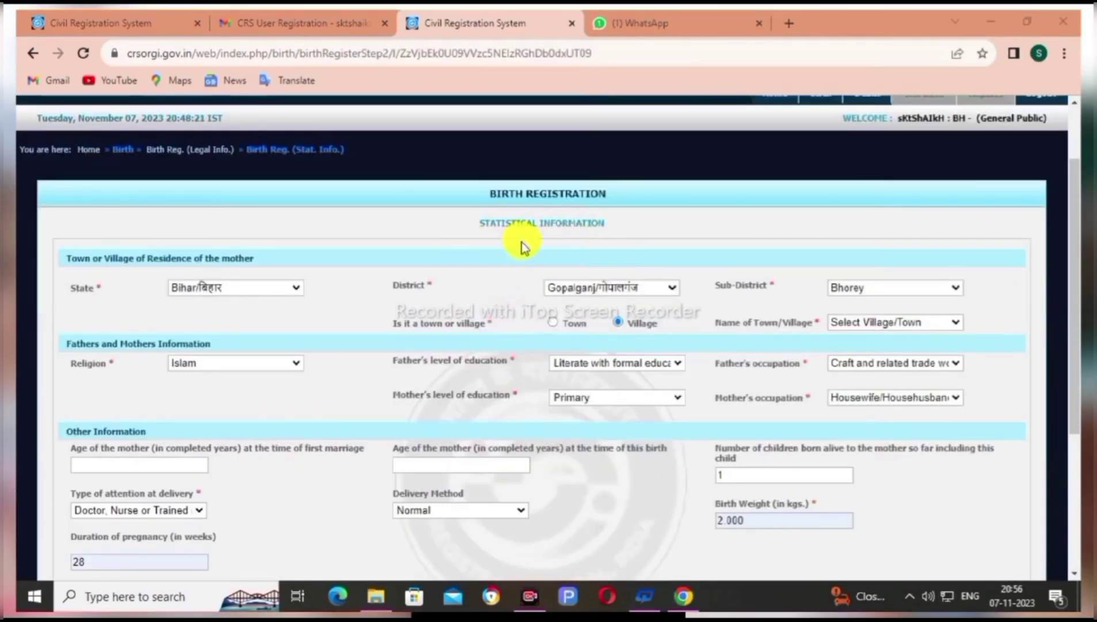
Mark the mother's residence as Village and keep Islam as the religion
scroll(512, 231, down, 1)
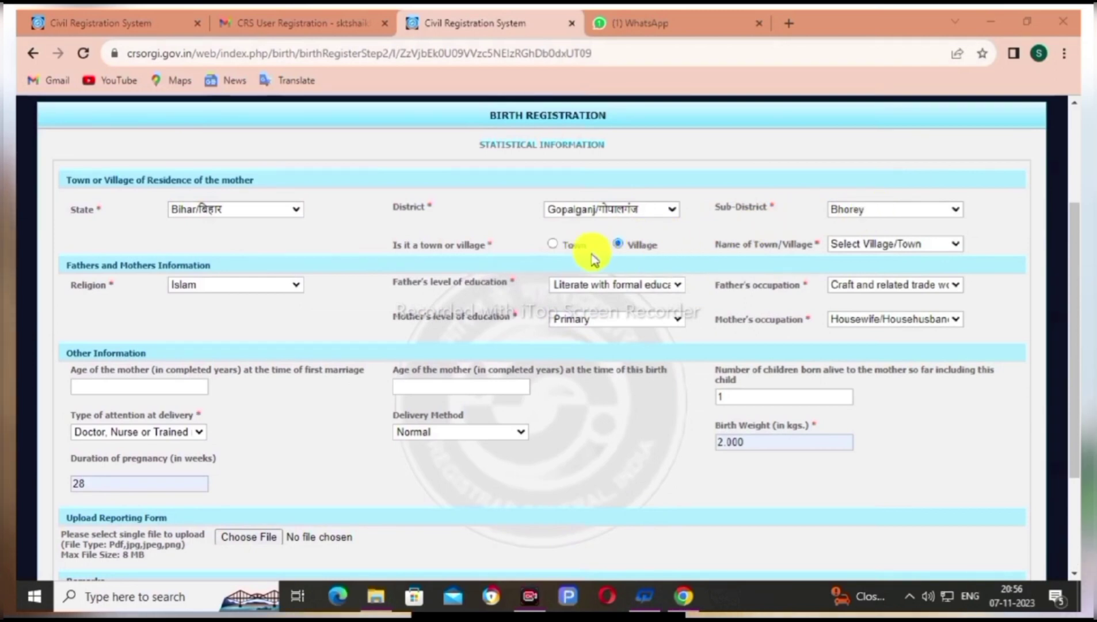
click(624, 245)
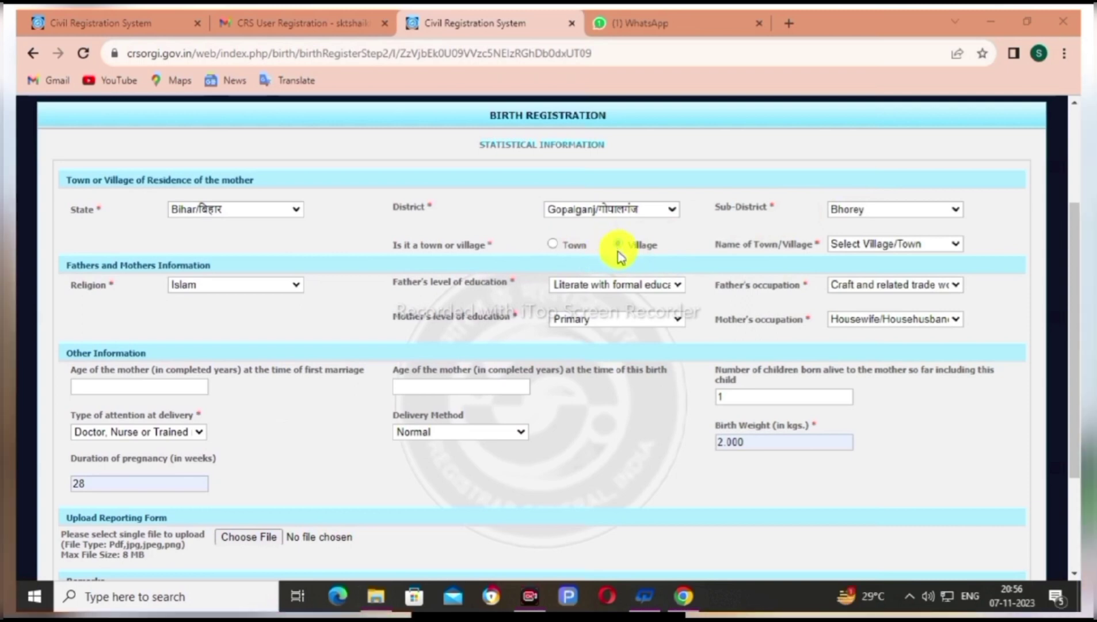
click(233, 286)
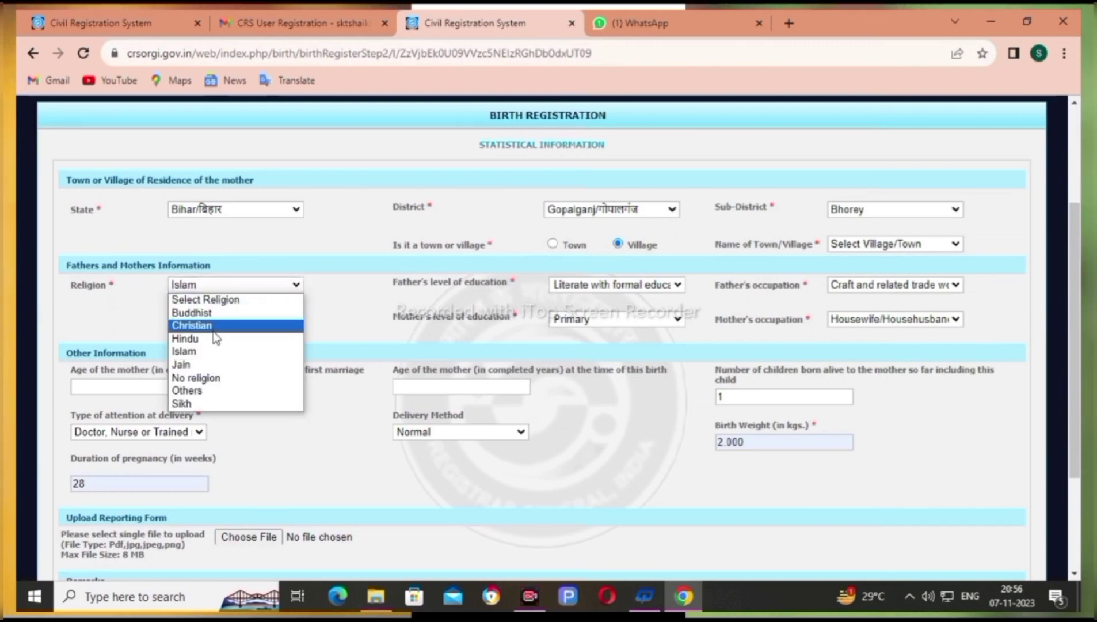
click(207, 349)
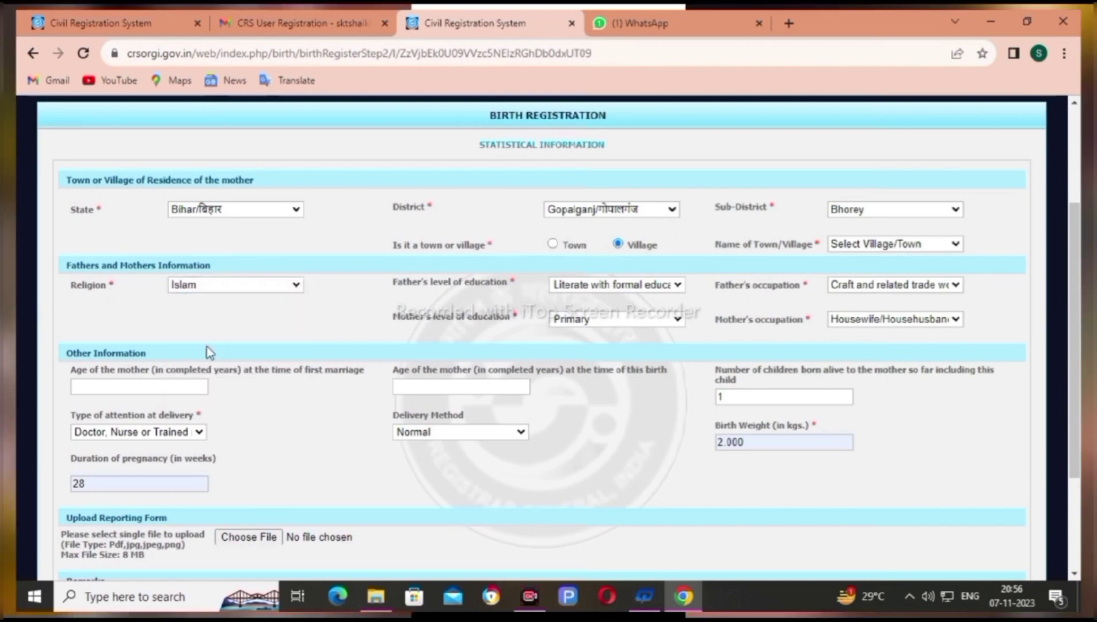
Set father's education Illiterate, occupation Non worker, and mother's education Literate without formal education
click(601, 288)
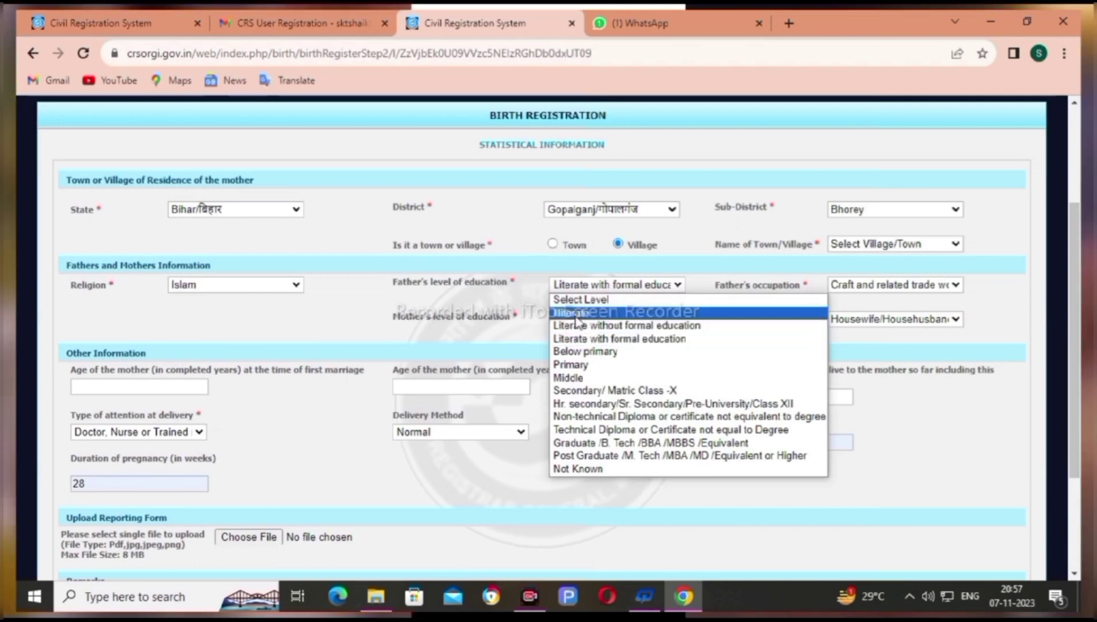
click(576, 314)
click(896, 288)
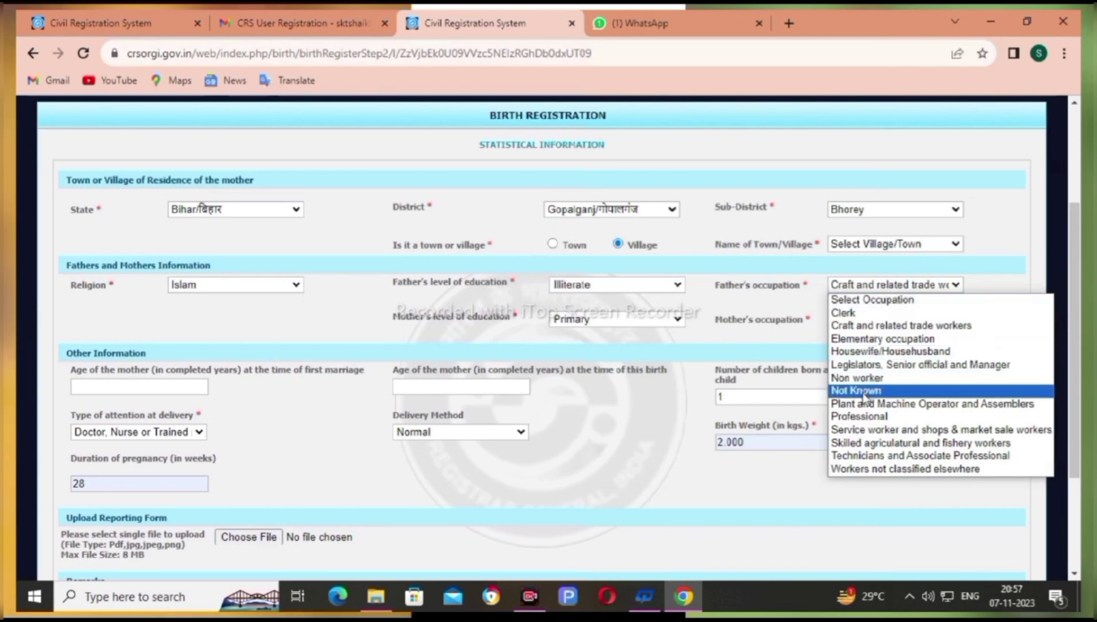
click(857, 378)
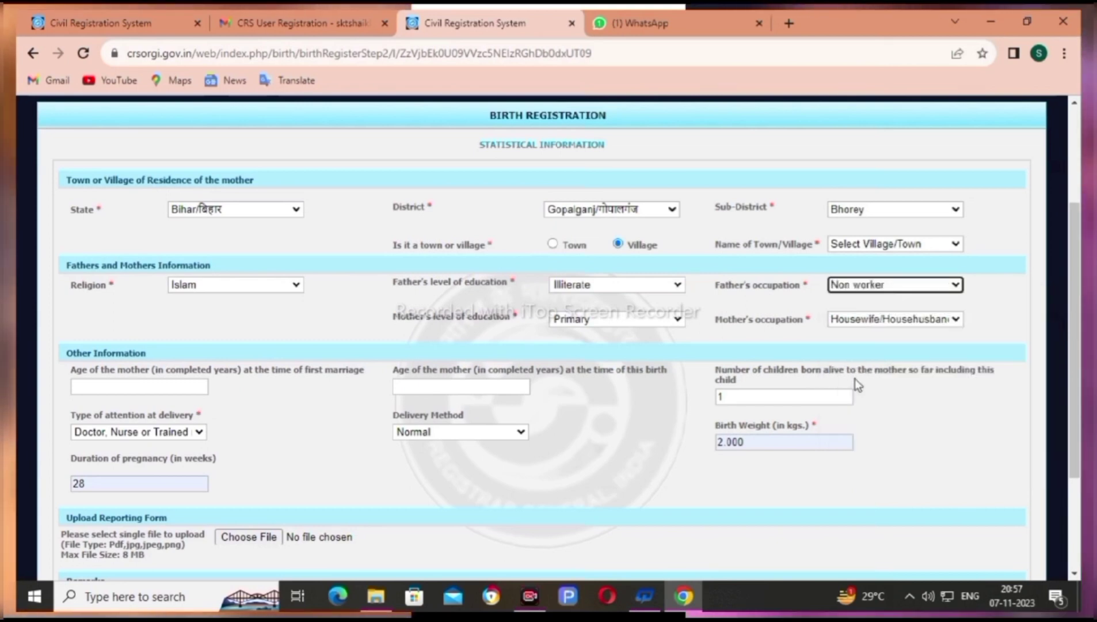
click(607, 324)
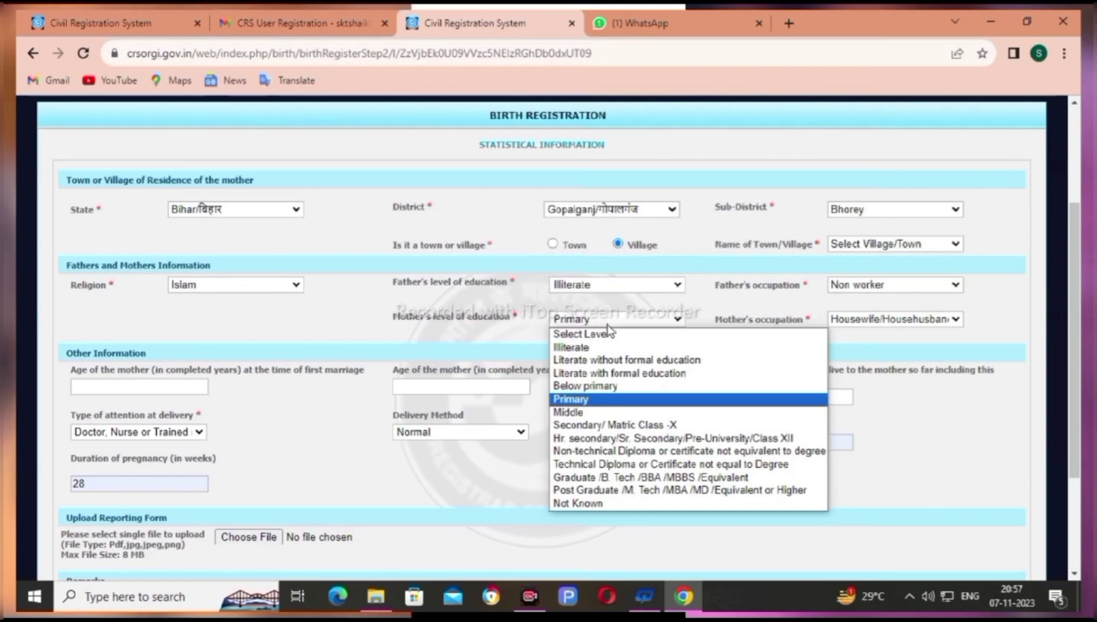
click(609, 361)
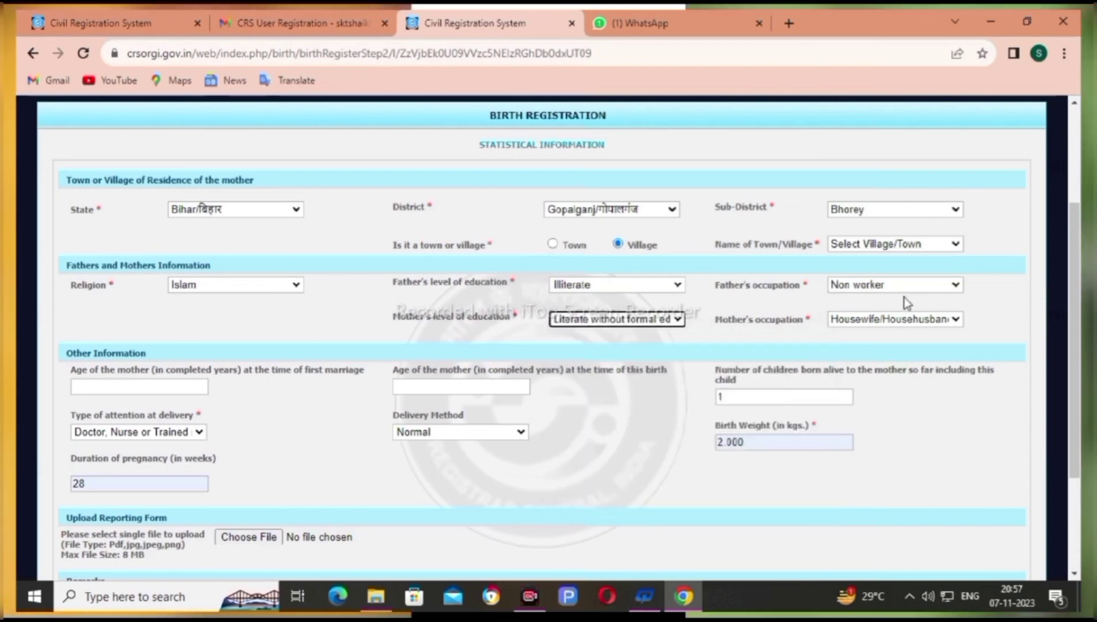
click(898, 319)
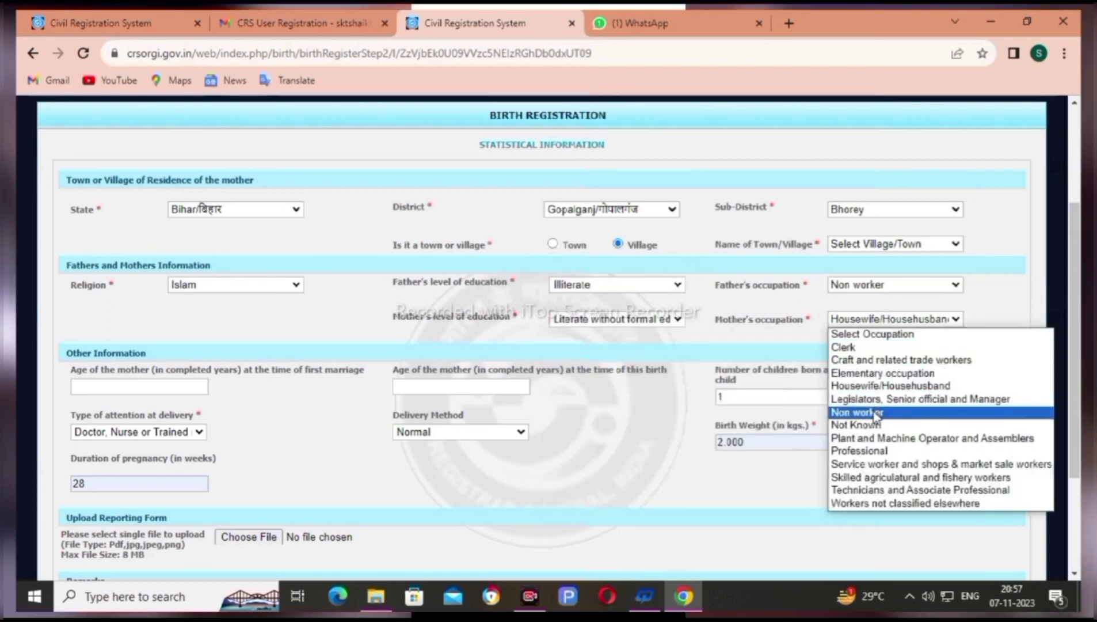
Set mother's occupation to Professional, with Doctor/Nurse/Trained midwife attendance, Normal delivery, 2.000 kg and 28 weeks
click(878, 455)
scroll(98, 222, down, 3)
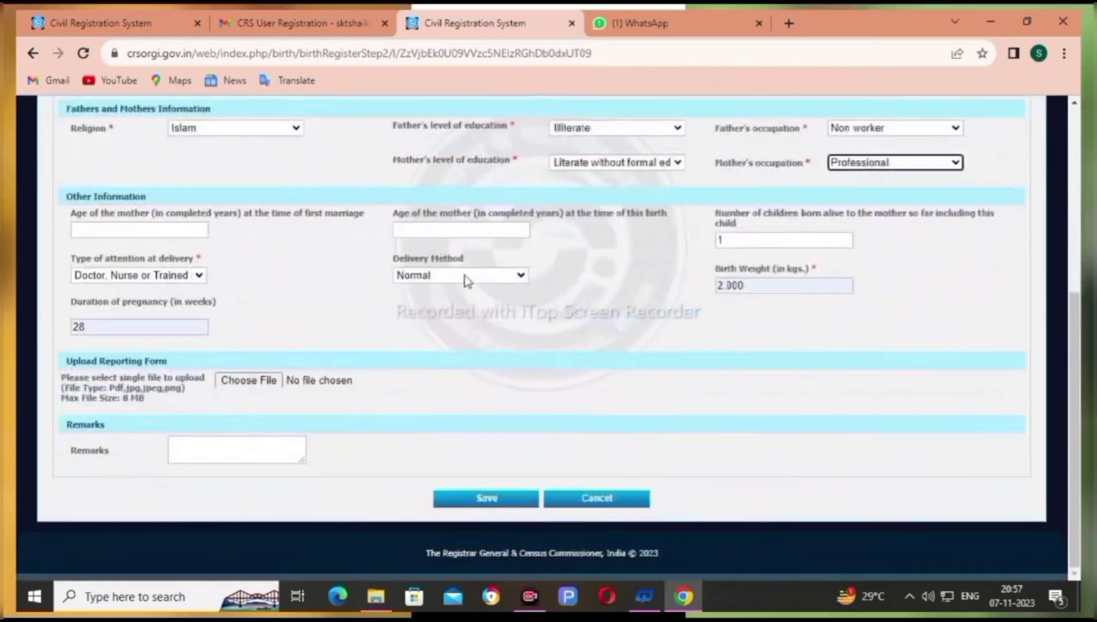
click(124, 276)
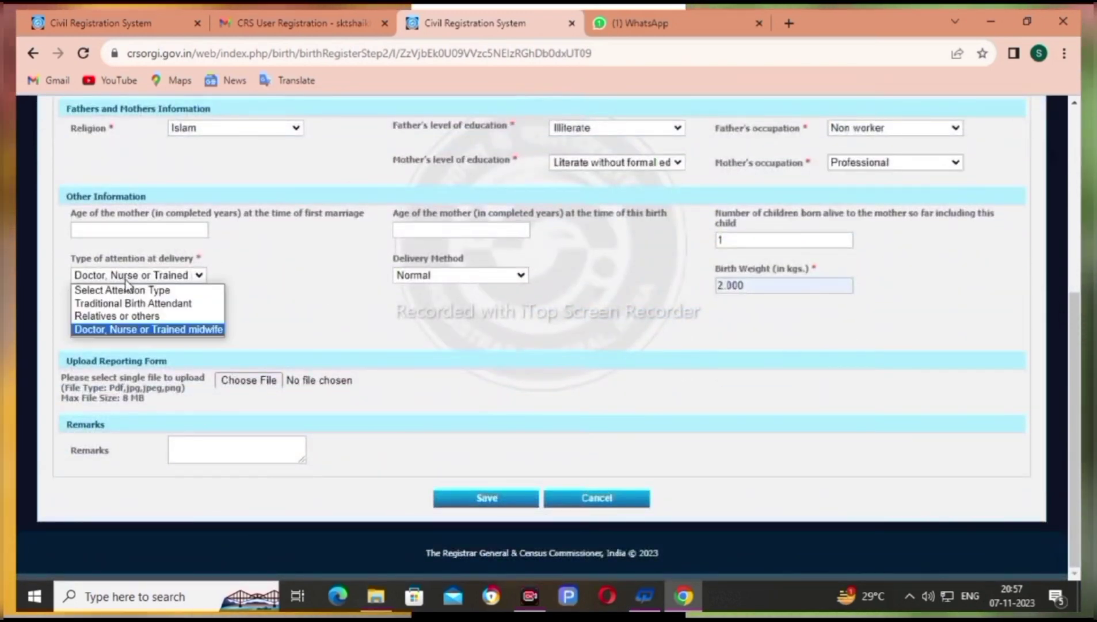
click(130, 329)
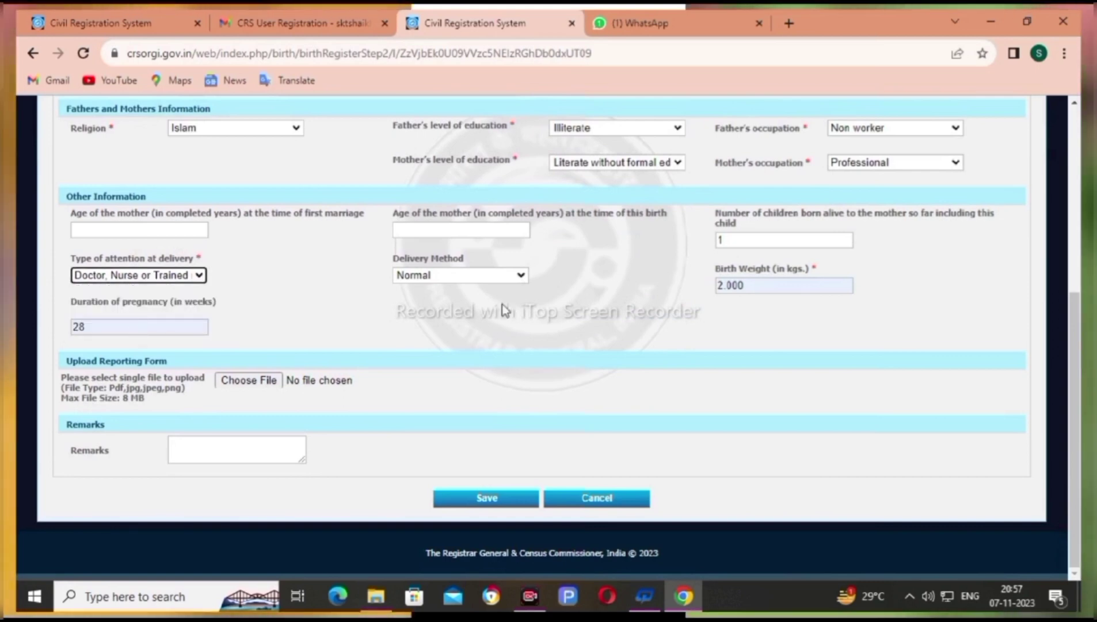
click(452, 275)
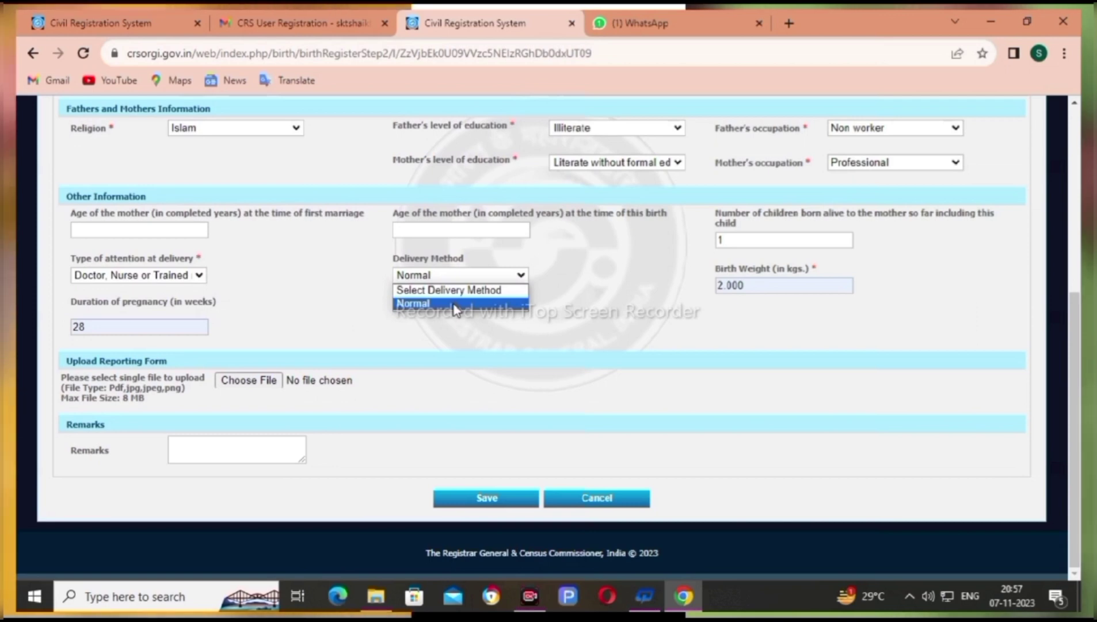
click(454, 305)
click(748, 286)
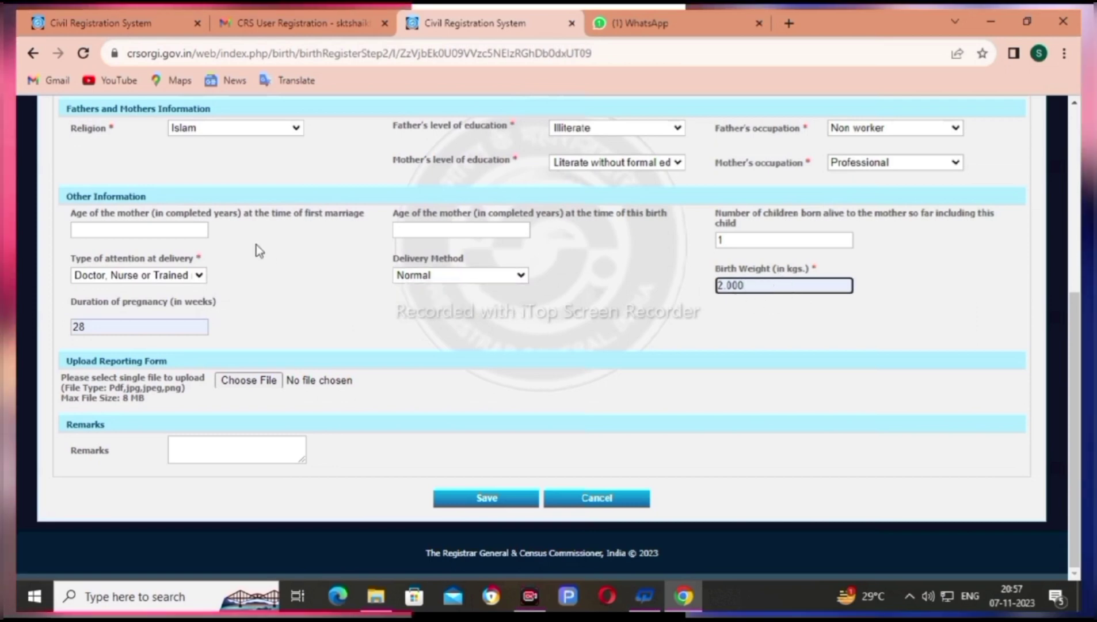
click(124, 328)
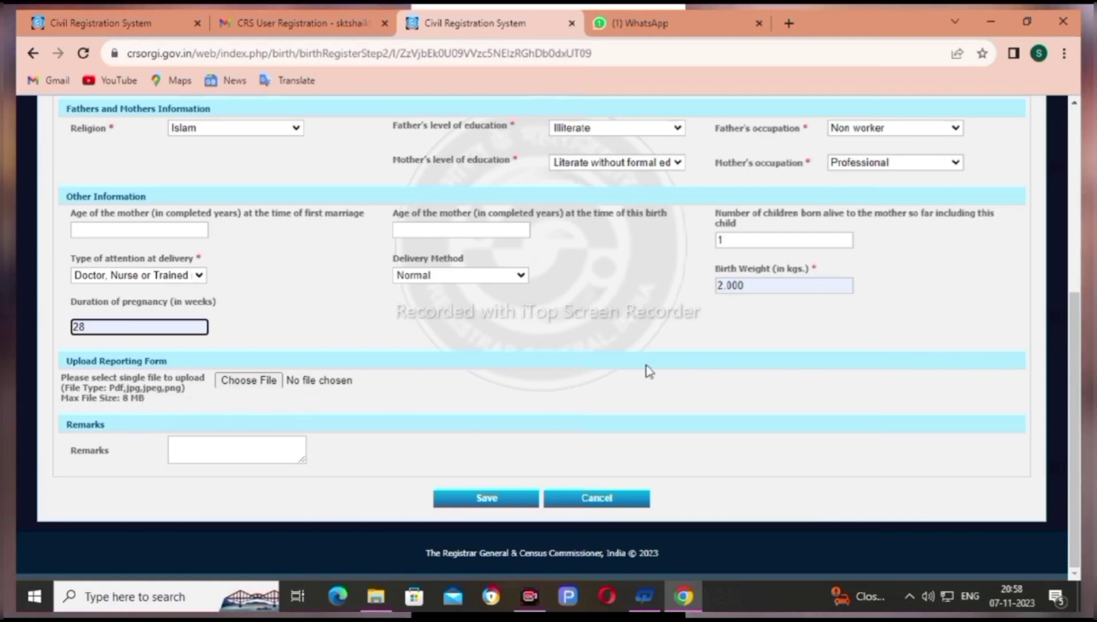
Save the statistical details and review the confirmation for the male child born 01-11-2023
click(488, 504)
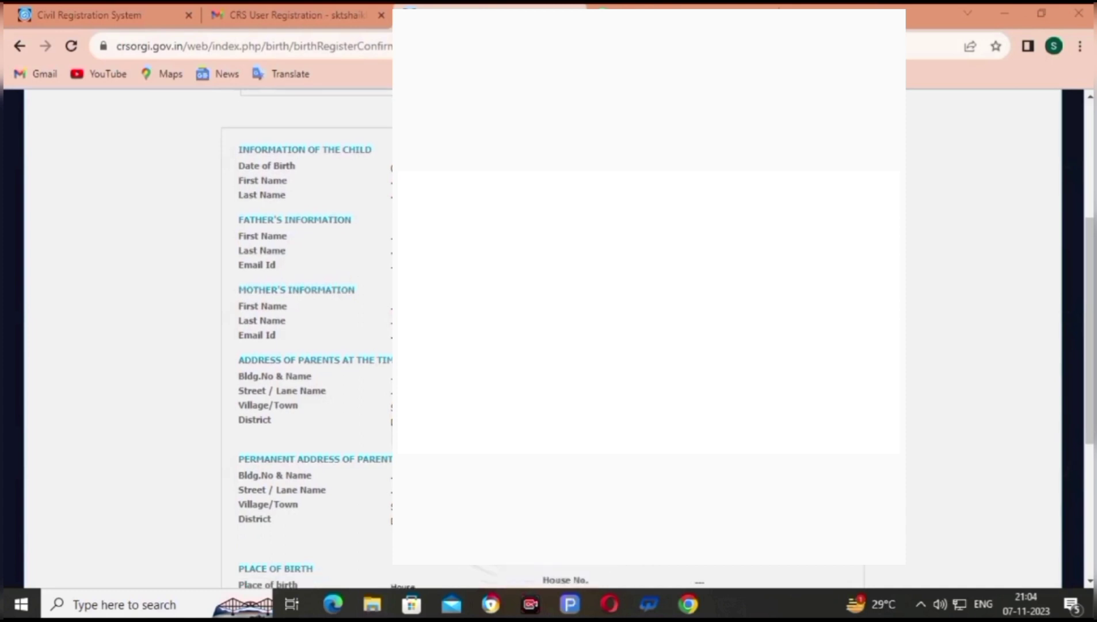
scroll(311, 334, down, 5)
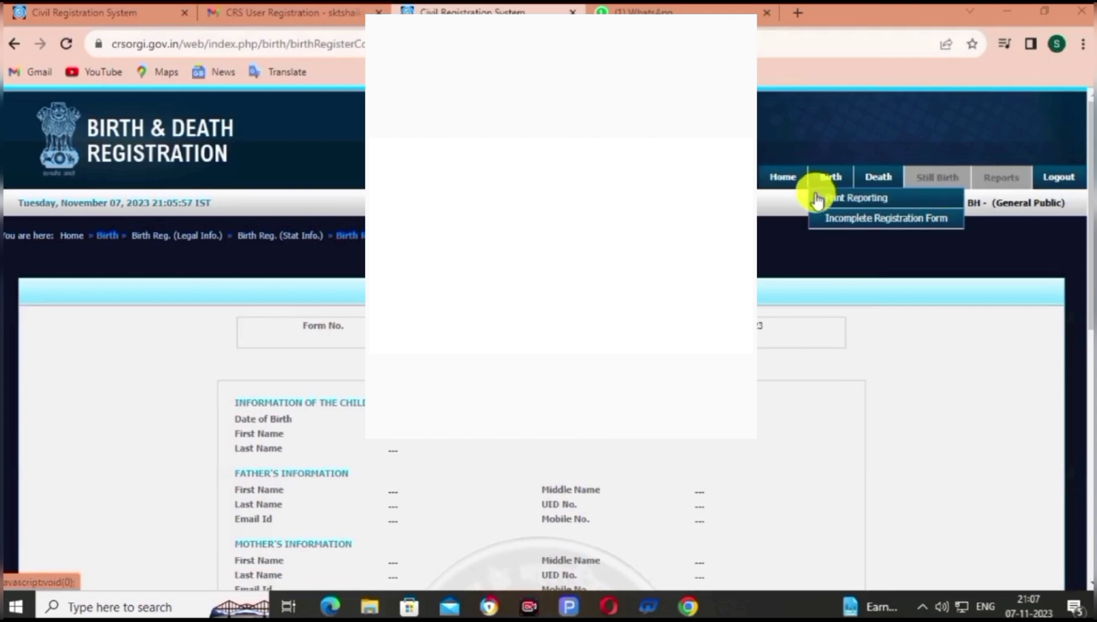
Open the Print Reporting form as a PDF in a new tab and scroll through it
click(857, 199)
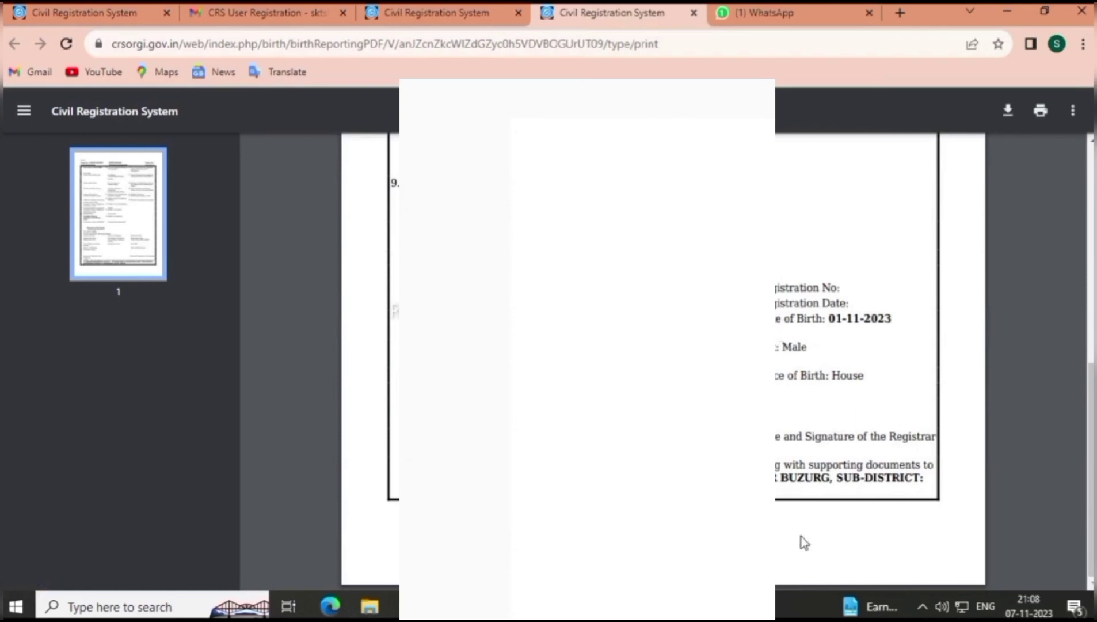
scroll(663, 357, up, 2)
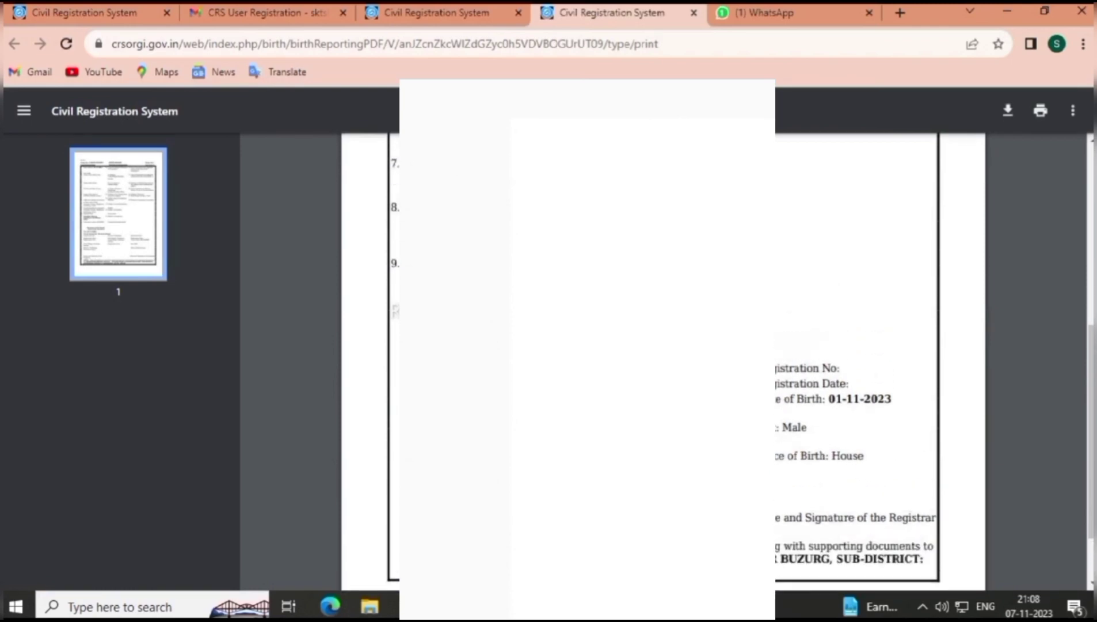